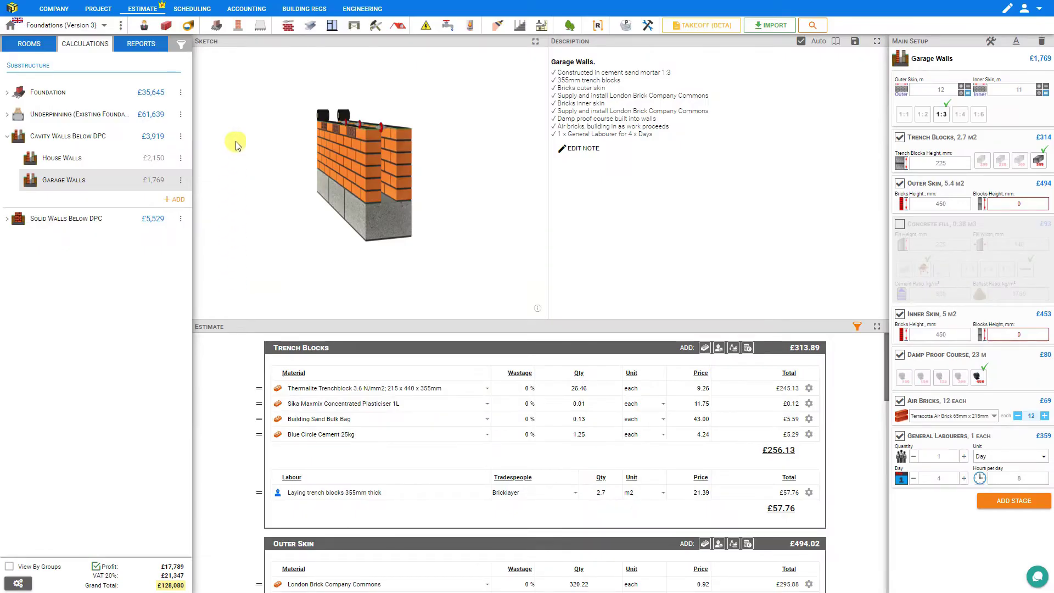
Create a Below DPC Waterproofing module, keeping the title Waterproofing and the General location
click(239, 29)
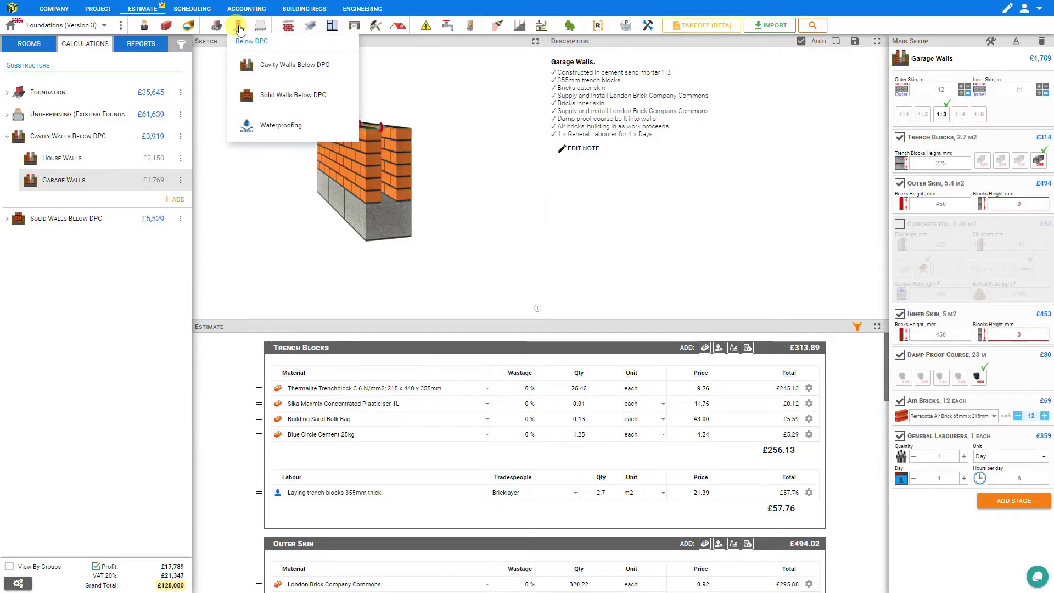
click(270, 126)
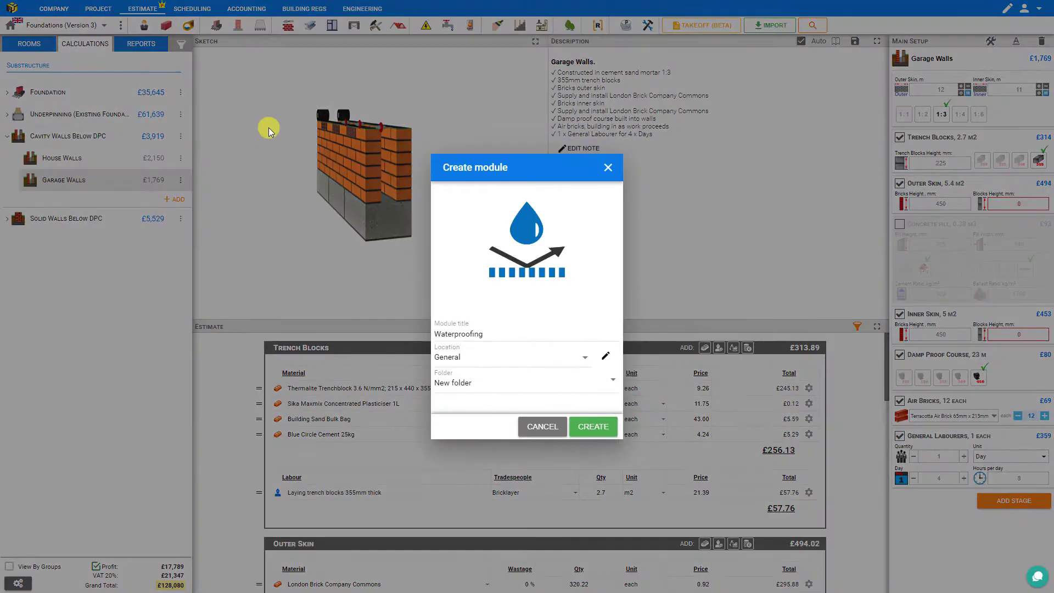
click(594, 428)
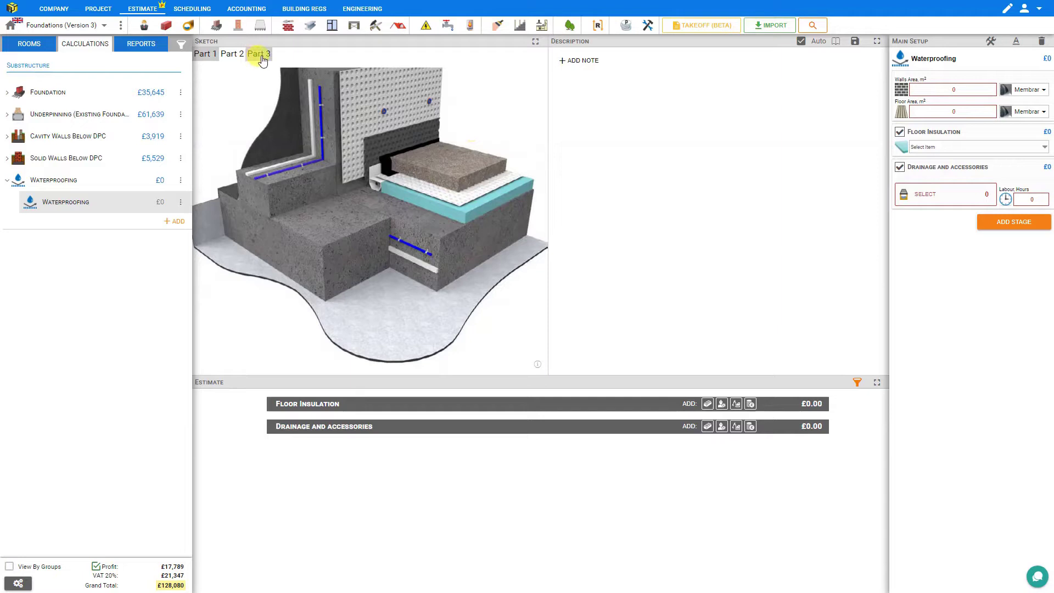
Expand the waterproofing sketch full-screen and view the Part 2 cutaway, then the Part 3 junction detail
click(535, 43)
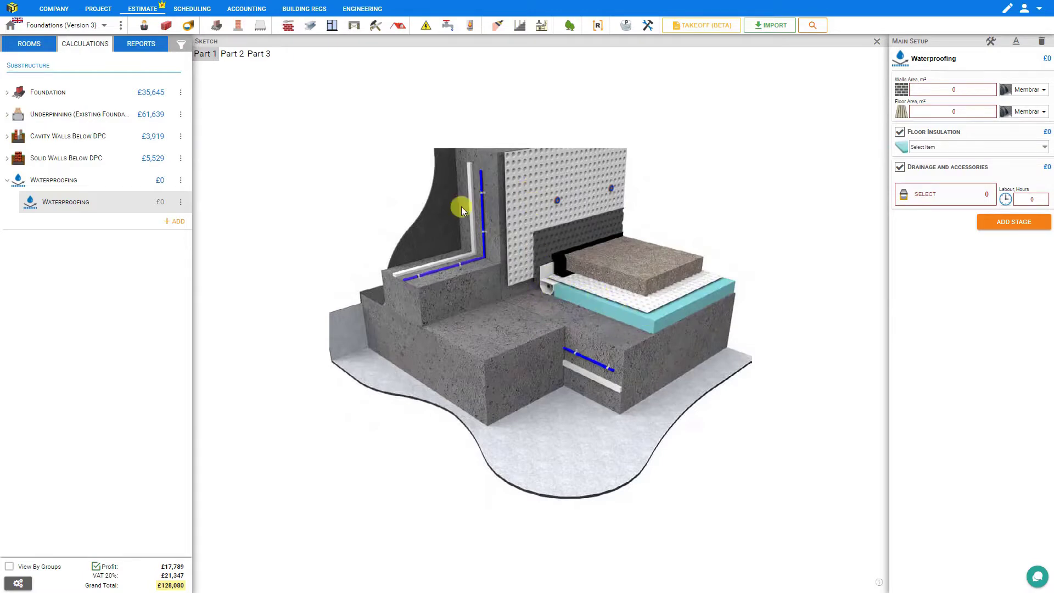
click(232, 55)
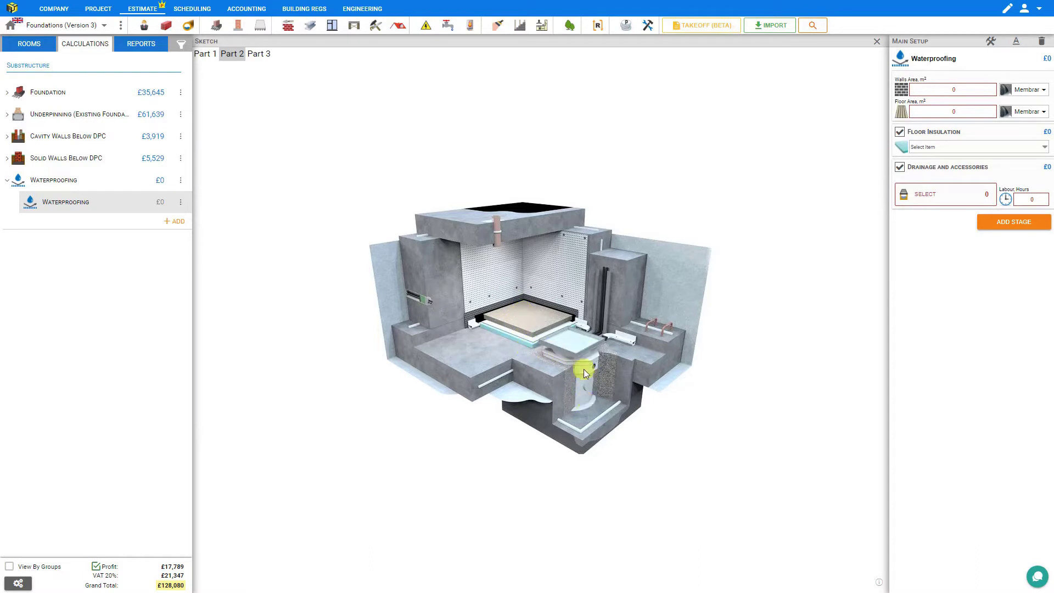
click(258, 54)
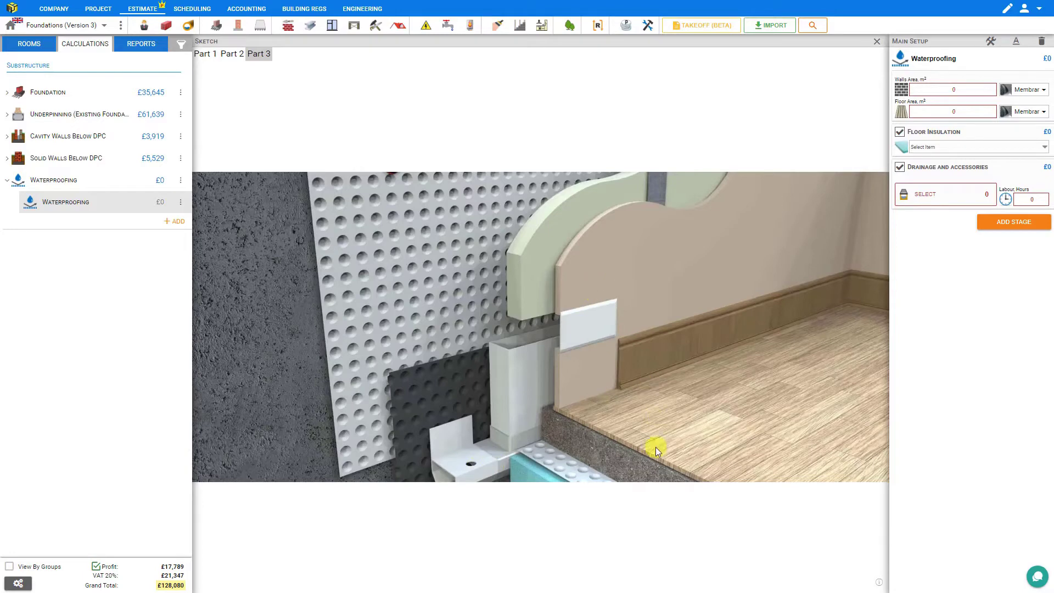
Close the full-screen sketch and bring back the Part 1 foundation cutaway
click(878, 40)
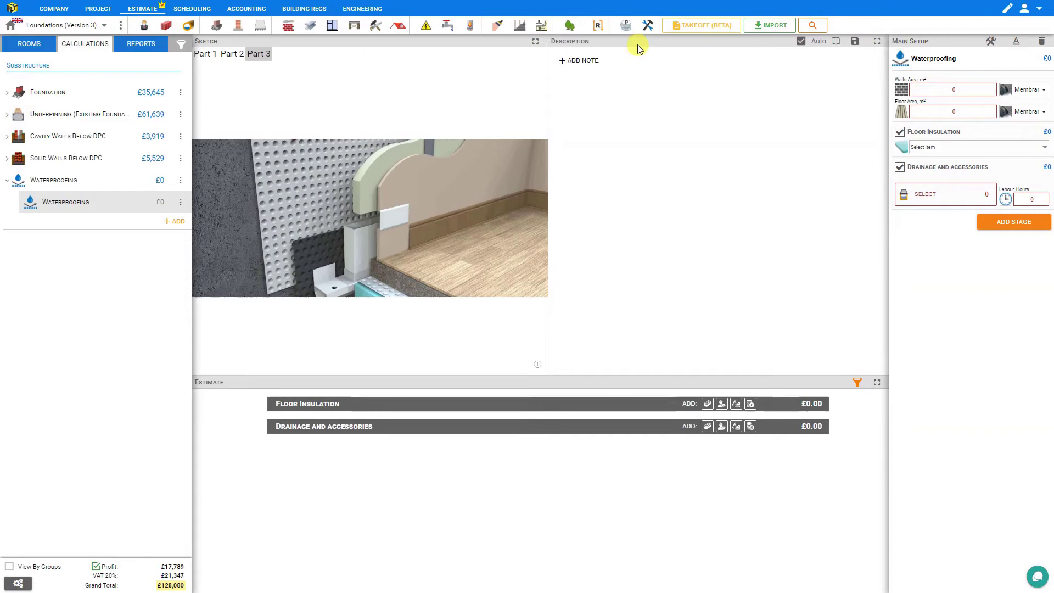
click(203, 53)
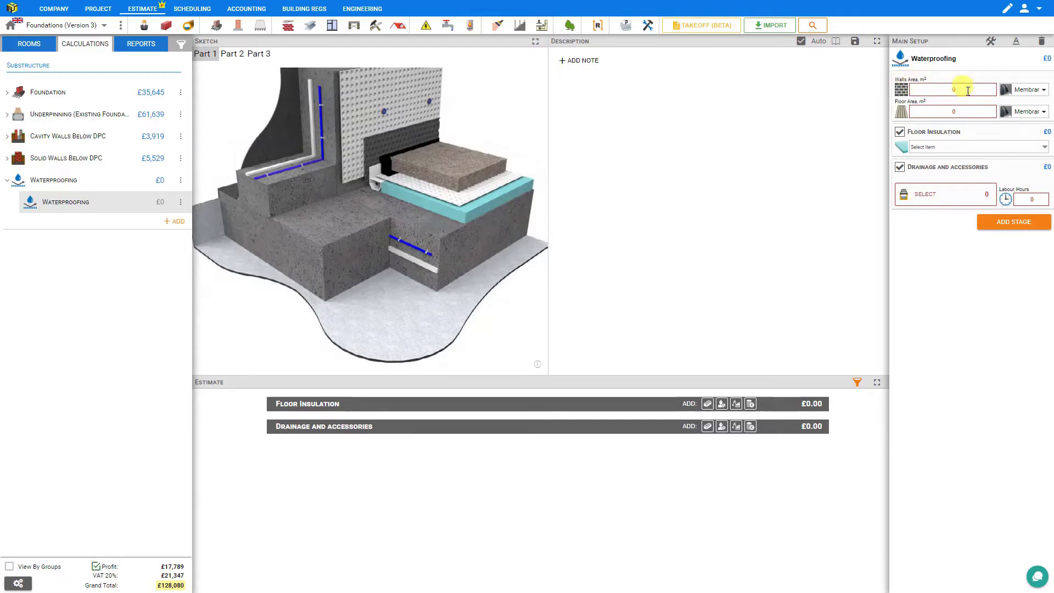
Enter a 25 m² walls area and review the Membrane/Slurry options, giving a £714.96 walls estimate
click(928, 90)
text(25)
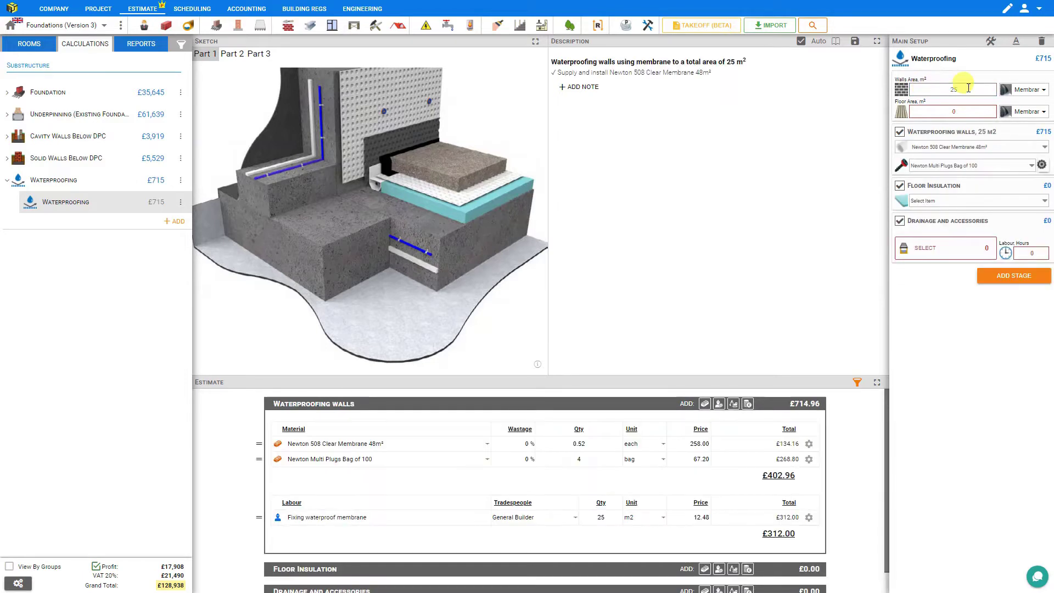
click(1037, 94)
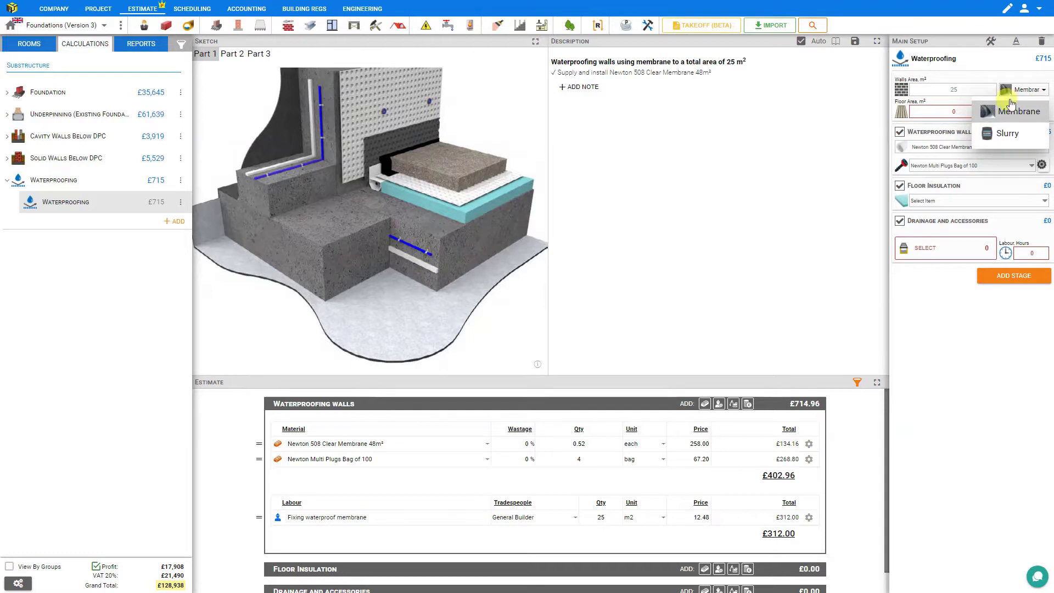
click(971, 90)
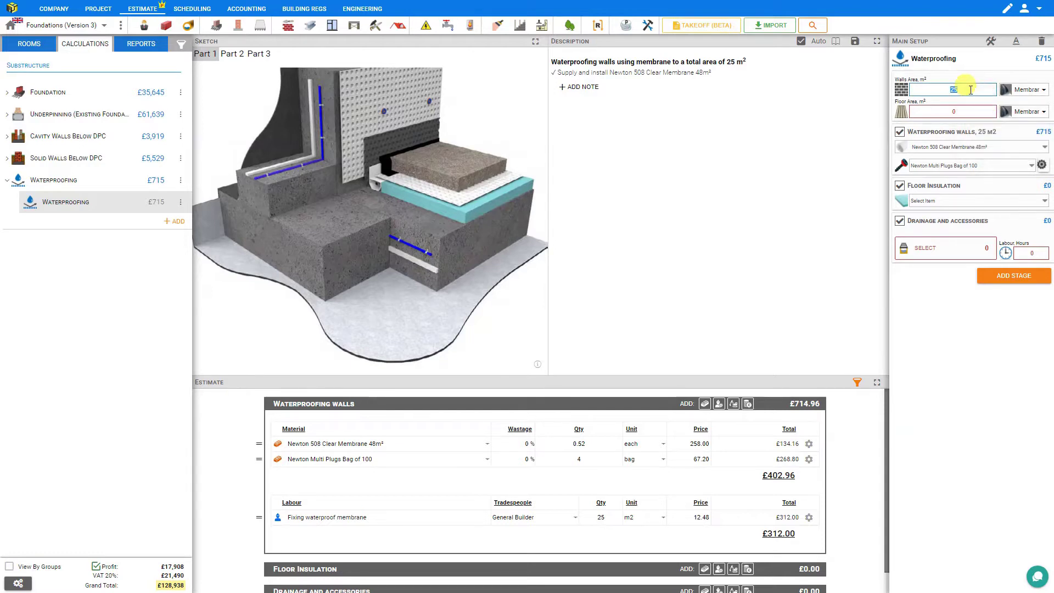
text(0)
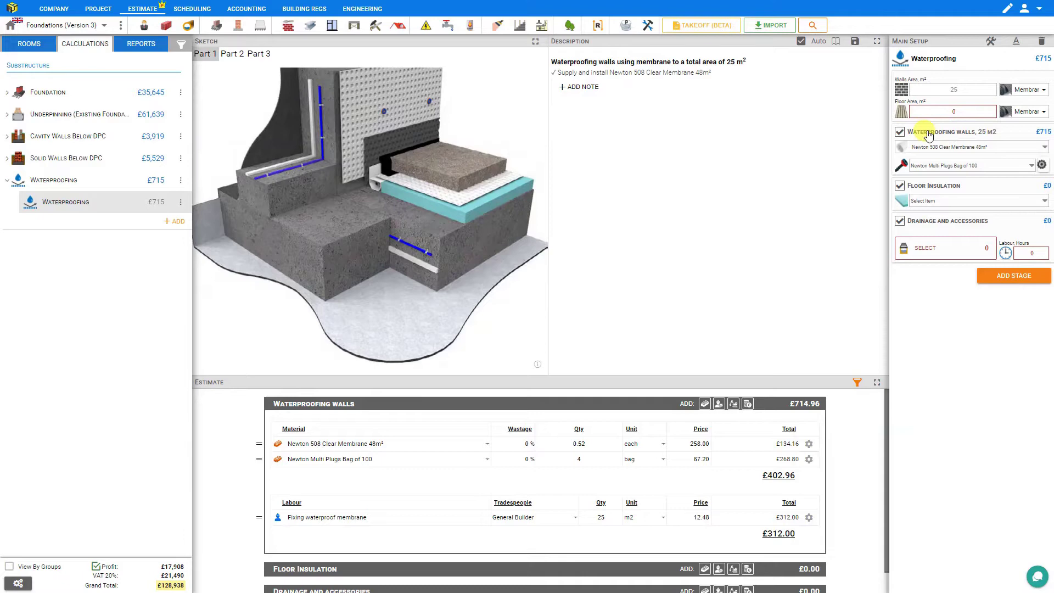
After viewing the membrane pack, switch the wall membrane to Newton 503 Clear Membrane 40m²
click(974, 147)
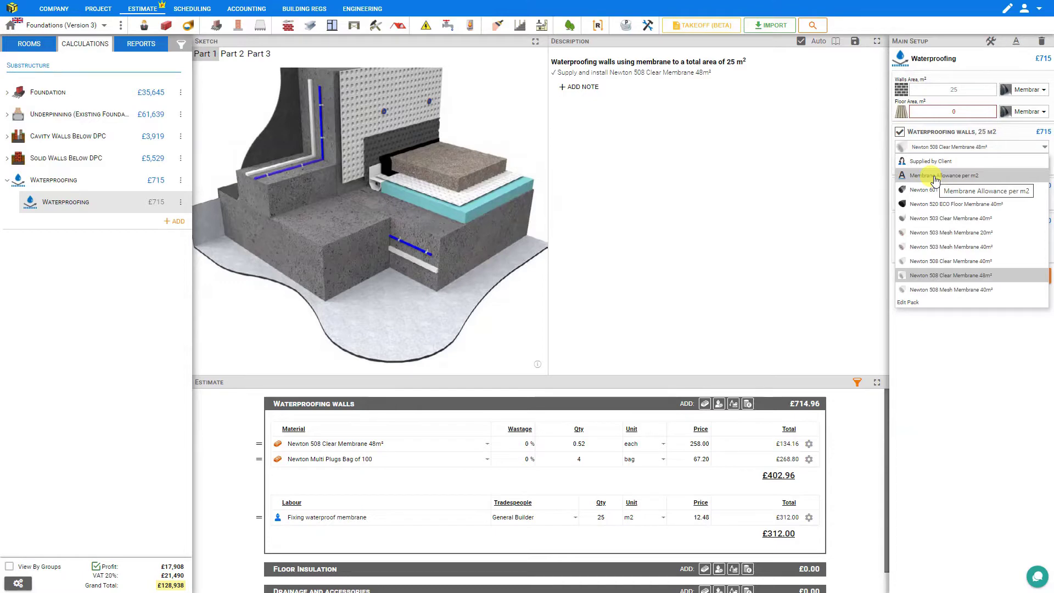
click(912, 302)
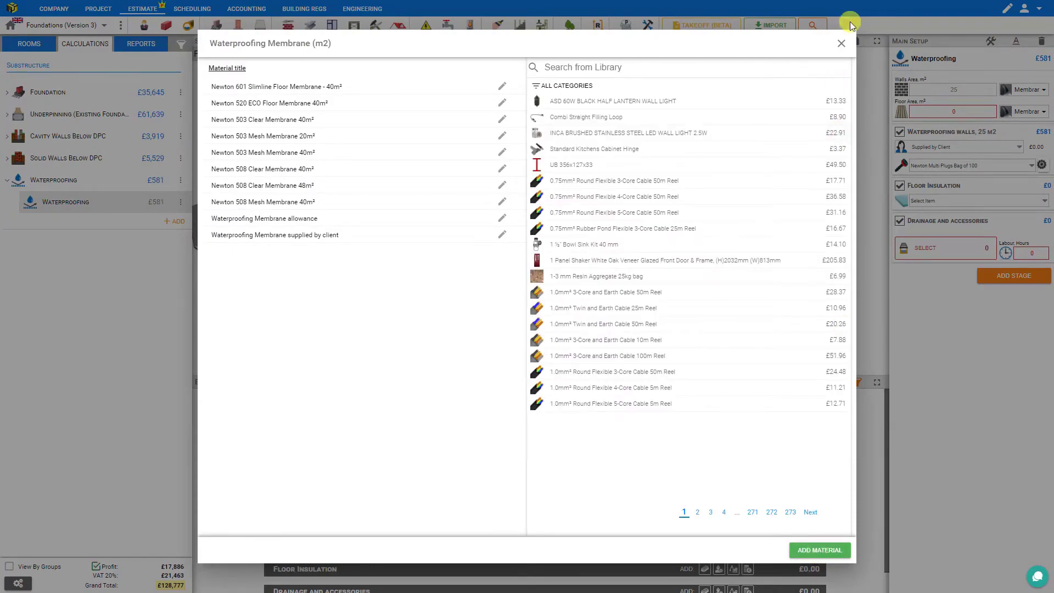
click(841, 43)
click(940, 146)
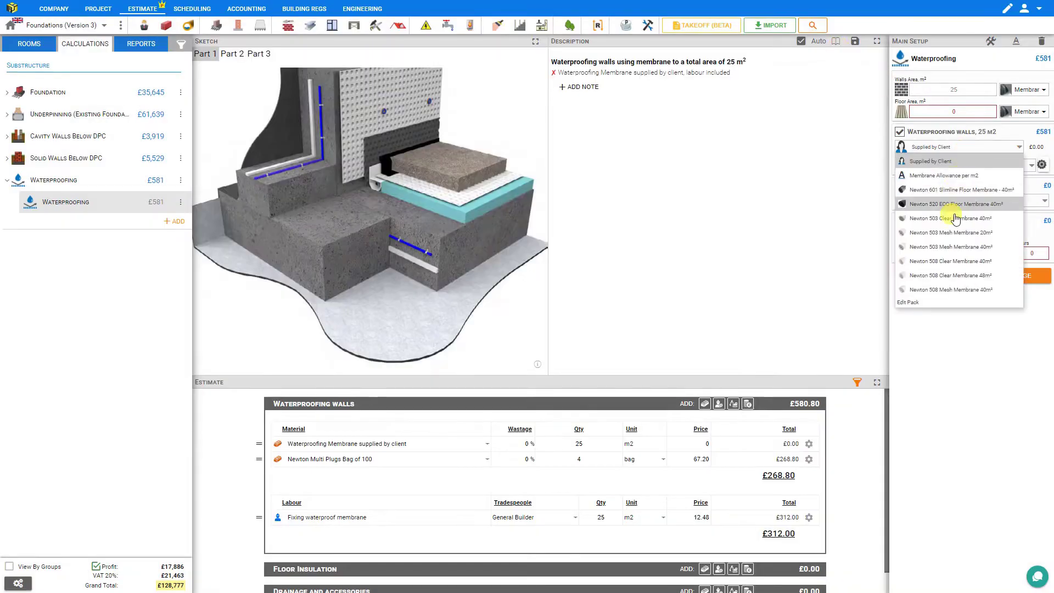
click(953, 221)
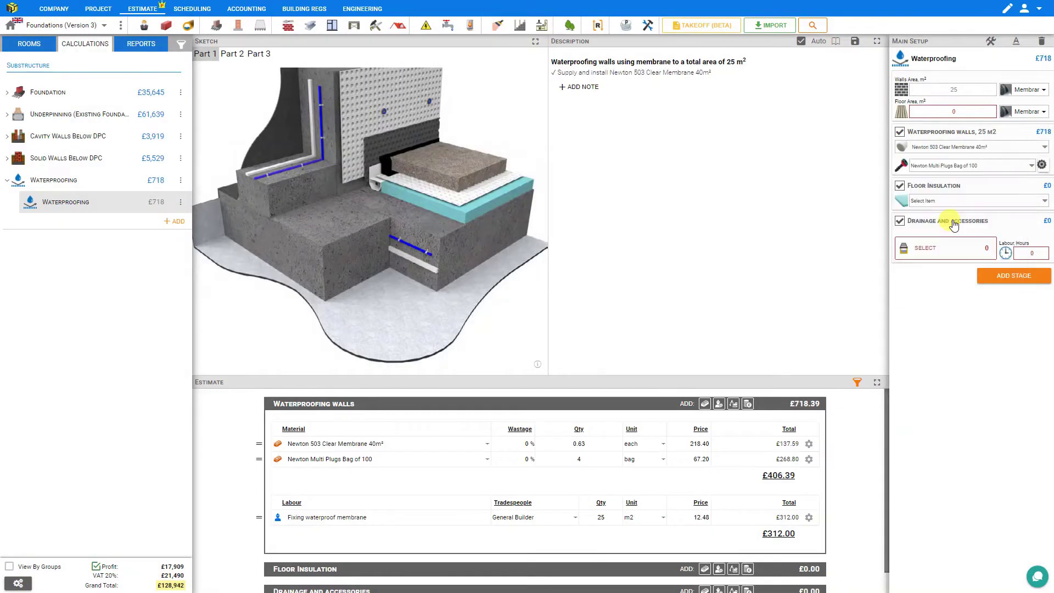
click(987, 170)
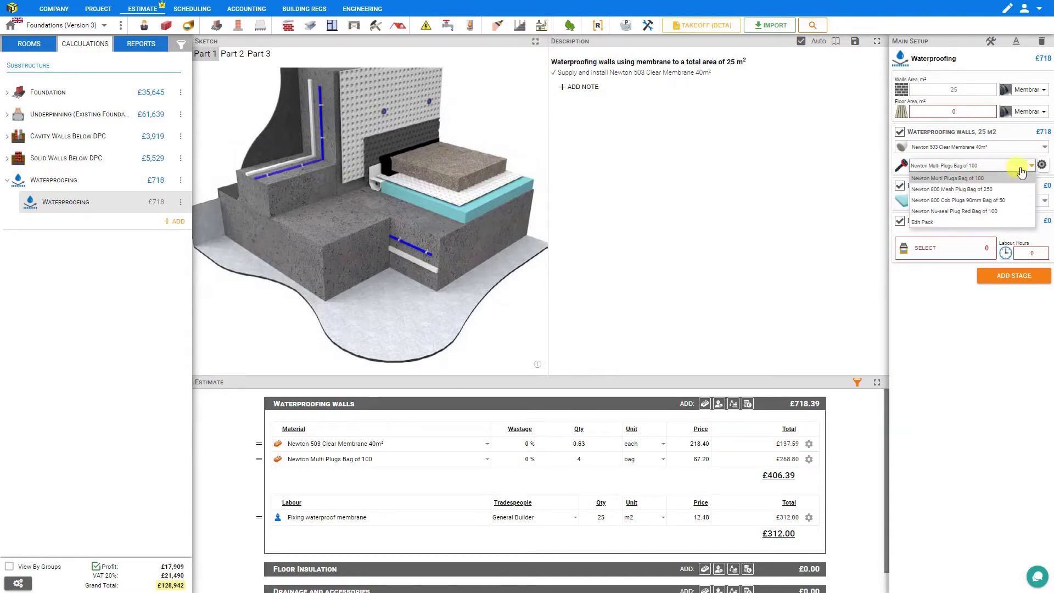
Check the plug spacing, then price the membrane fixing labour per hour: 12.5 hours at £24.96
click(1042, 165)
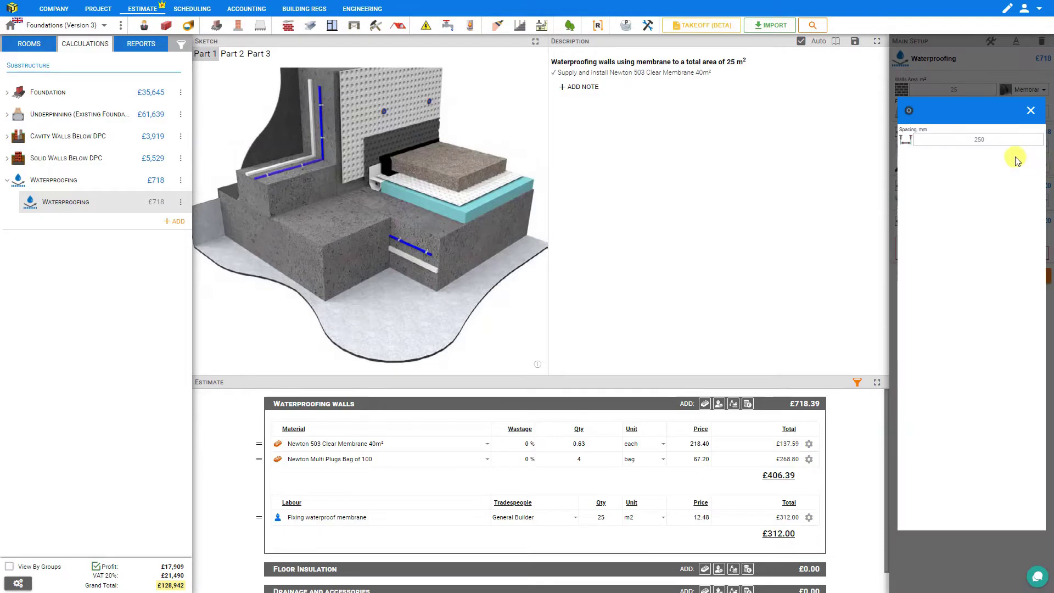
click(1029, 112)
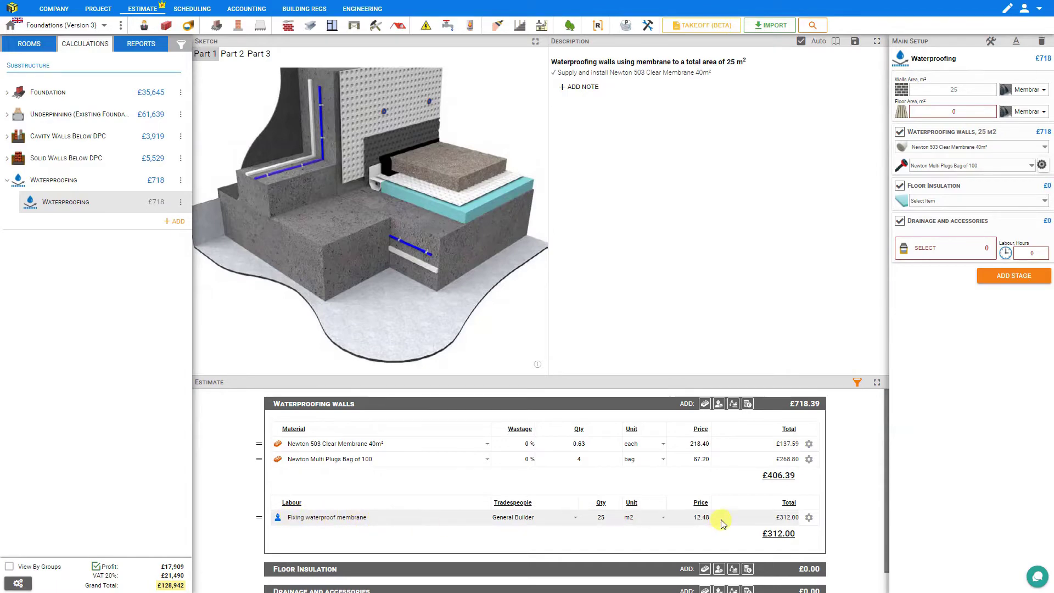
click(662, 517)
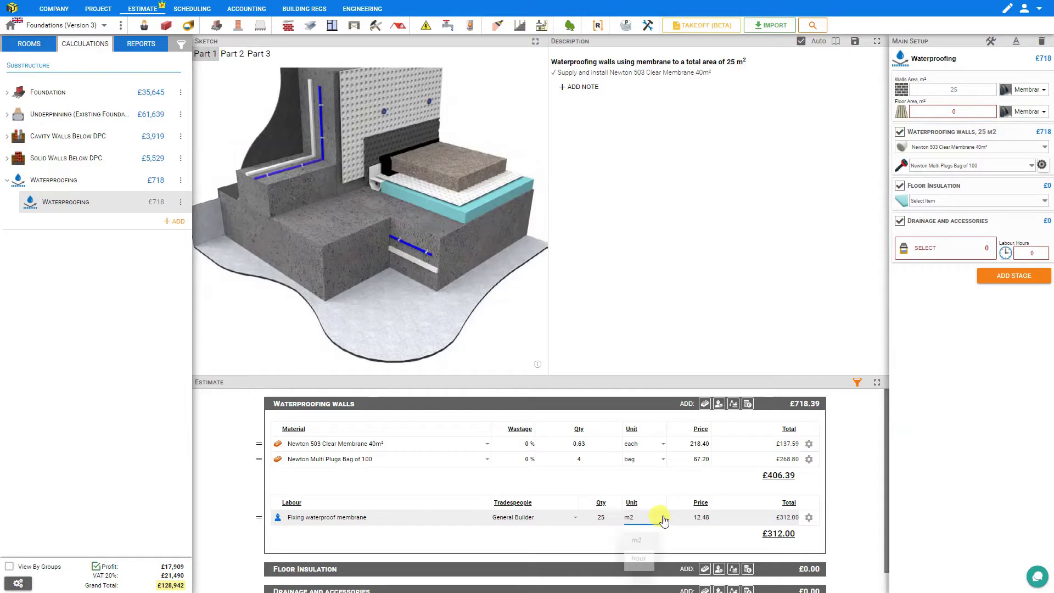
click(638, 557)
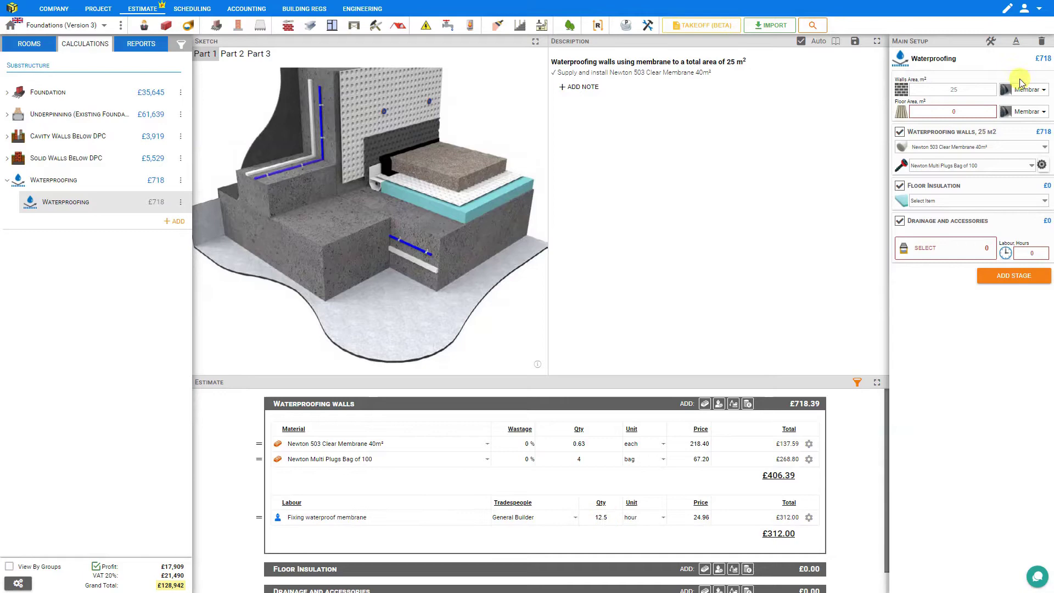
Switch the walls to tanking slurry, trying Supplied by Client, then settling on a £40-per-bag allowance
click(1039, 90)
click(1020, 134)
click(974, 147)
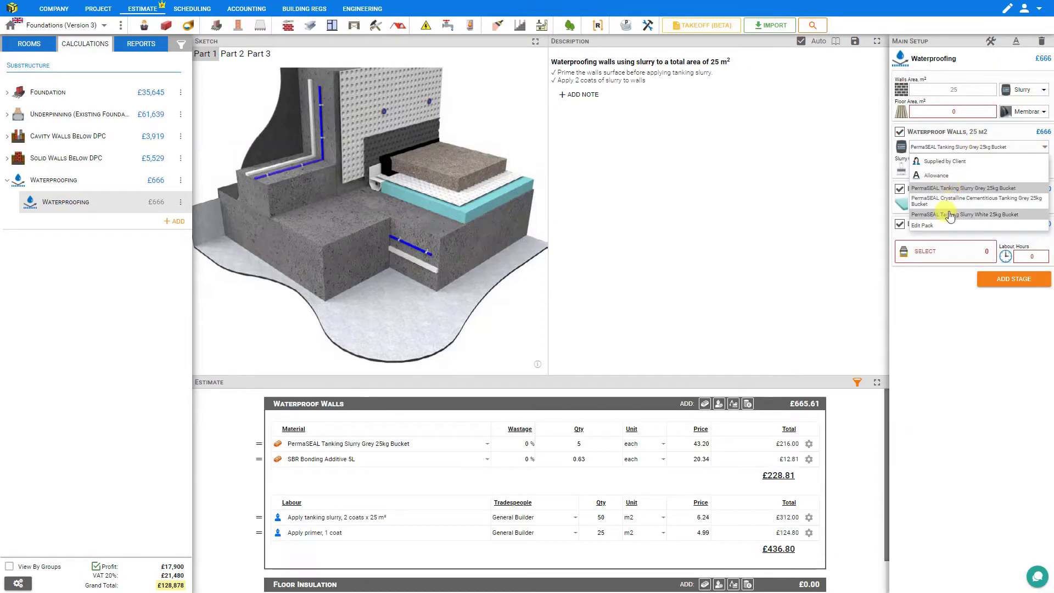
click(958, 161)
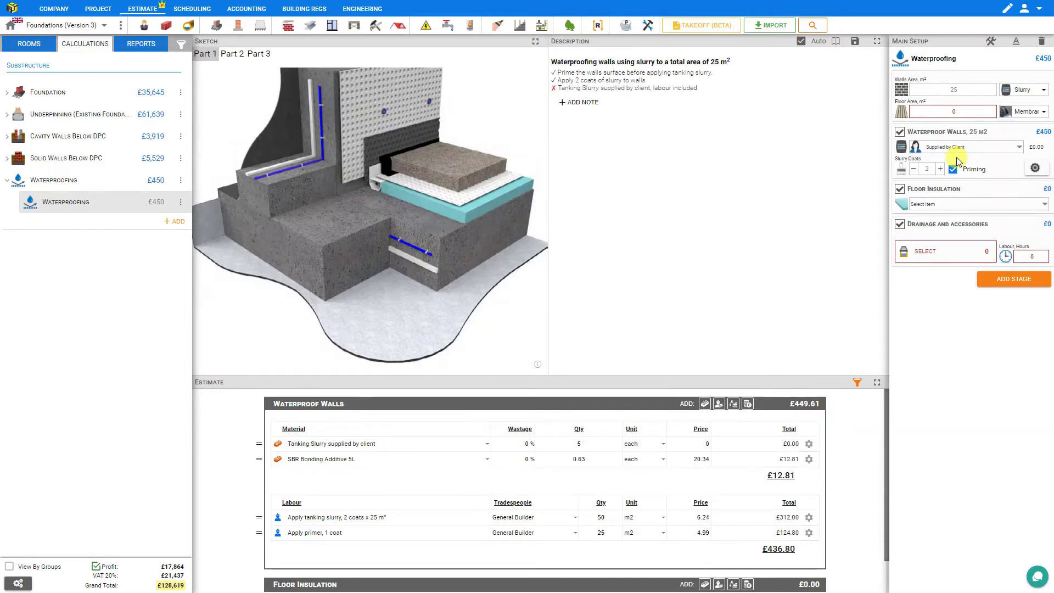
click(958, 155)
click(943, 179)
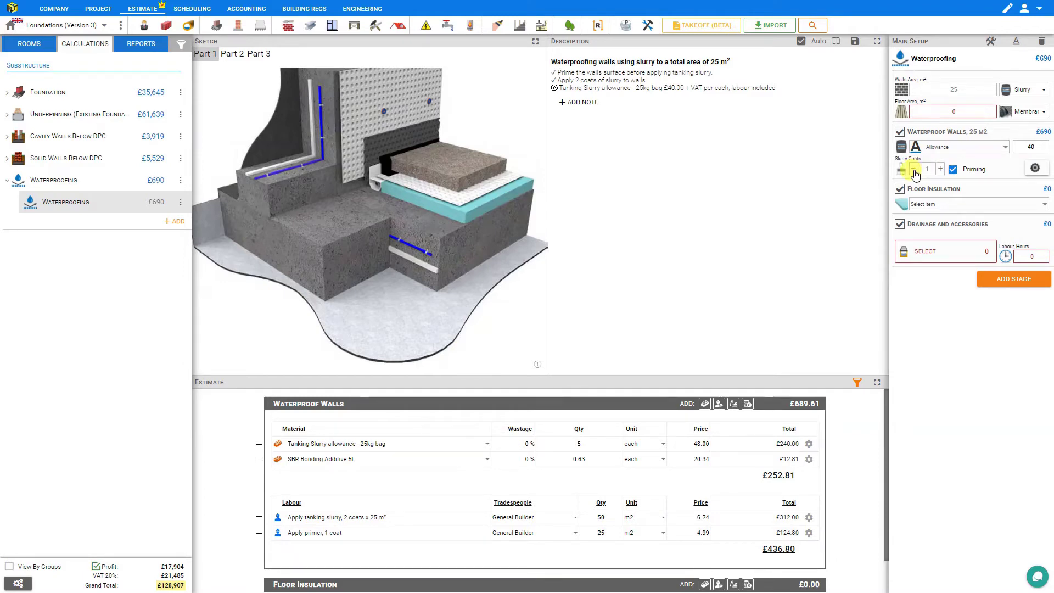
Try extra wall slurry coats, return to 2 coats, and keep priming included
click(940, 170)
click(941, 170)
click(940, 169)
click(914, 170)
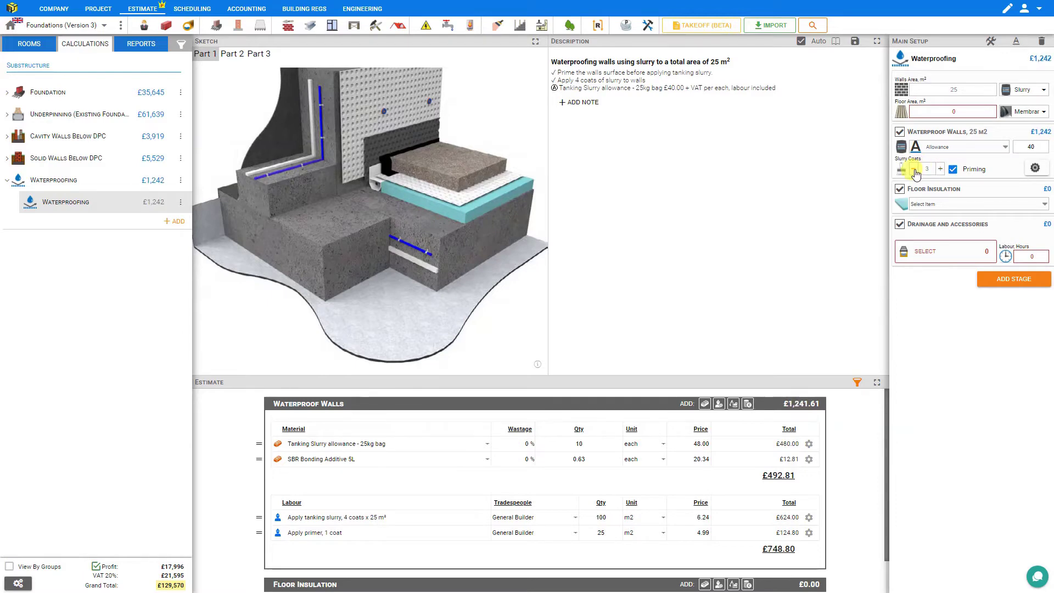
click(914, 170)
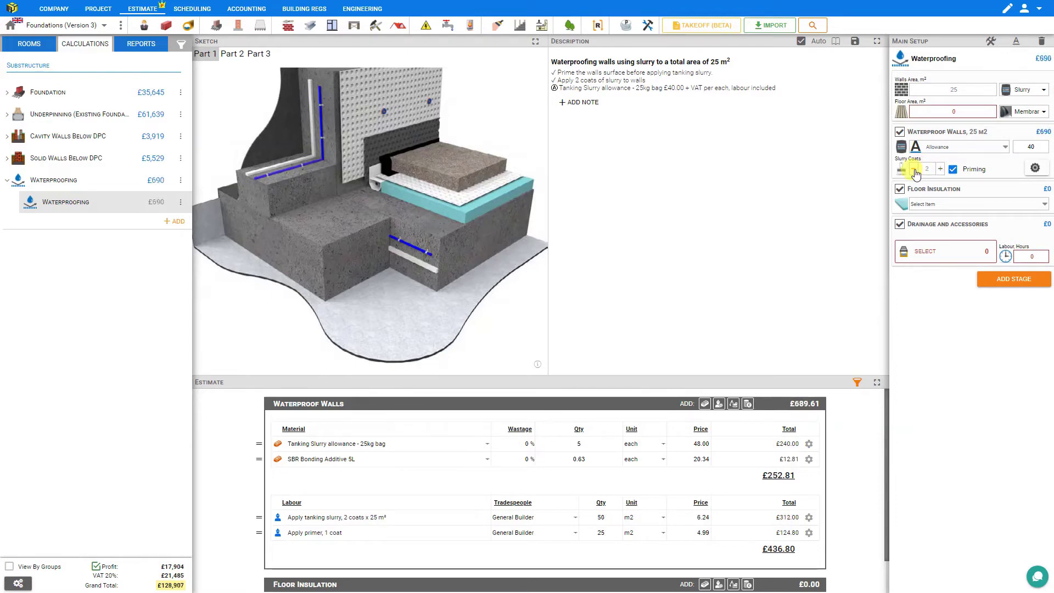
click(952, 170)
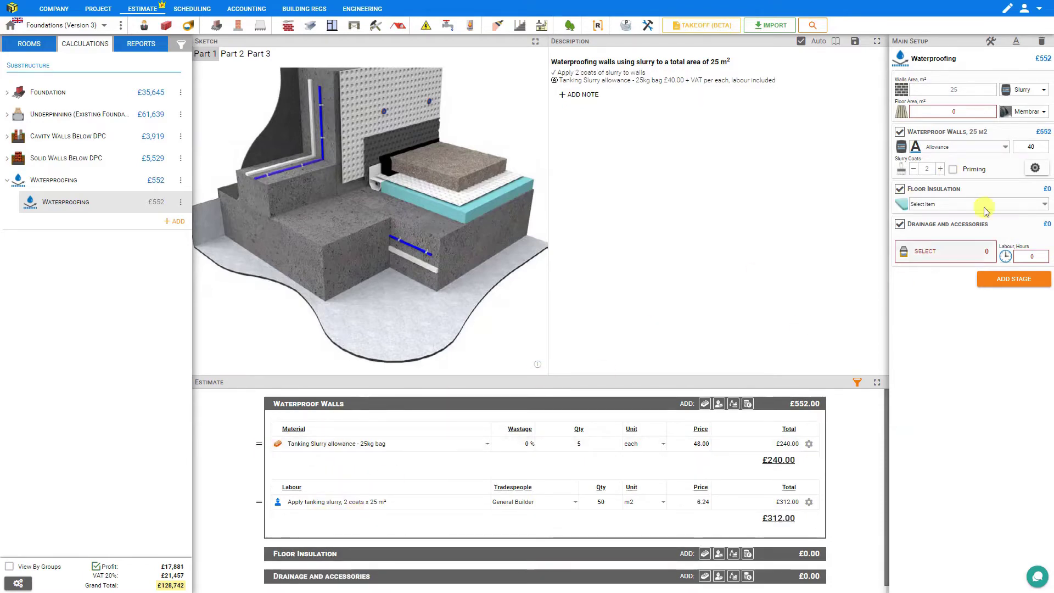
click(952, 169)
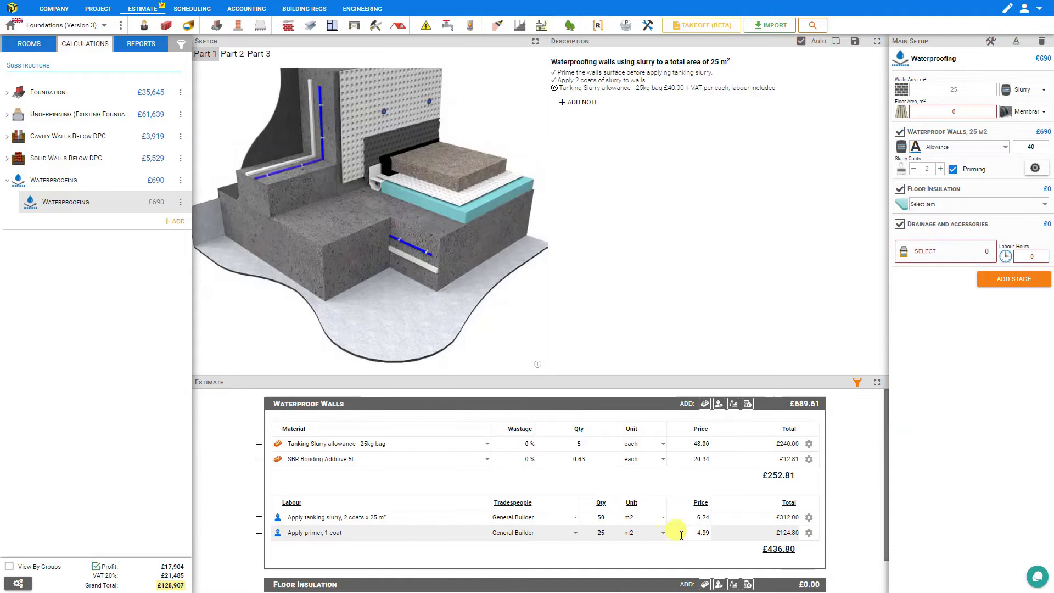
click(1035, 167)
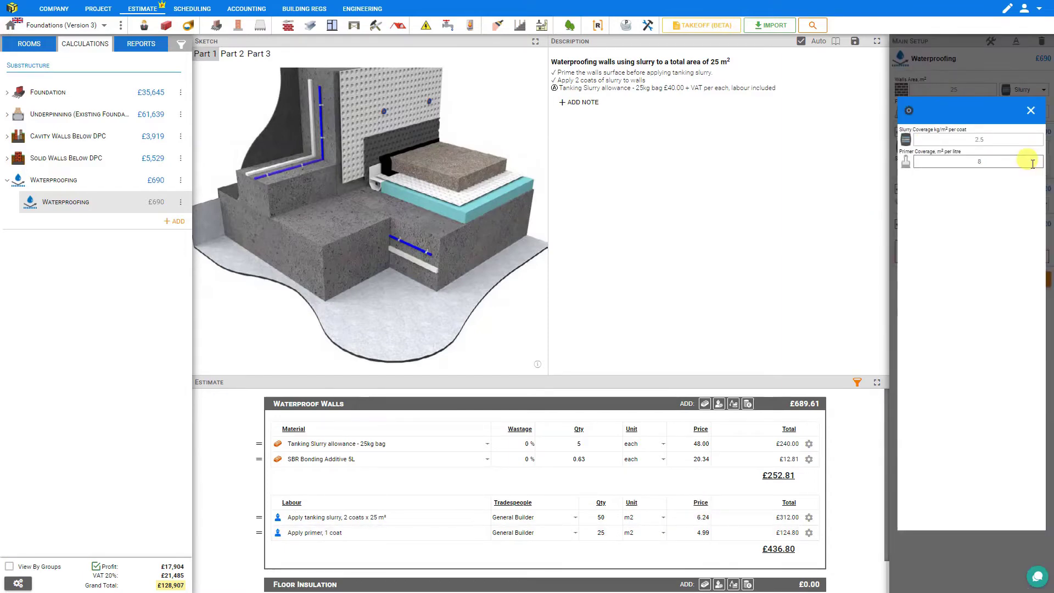
click(982, 139)
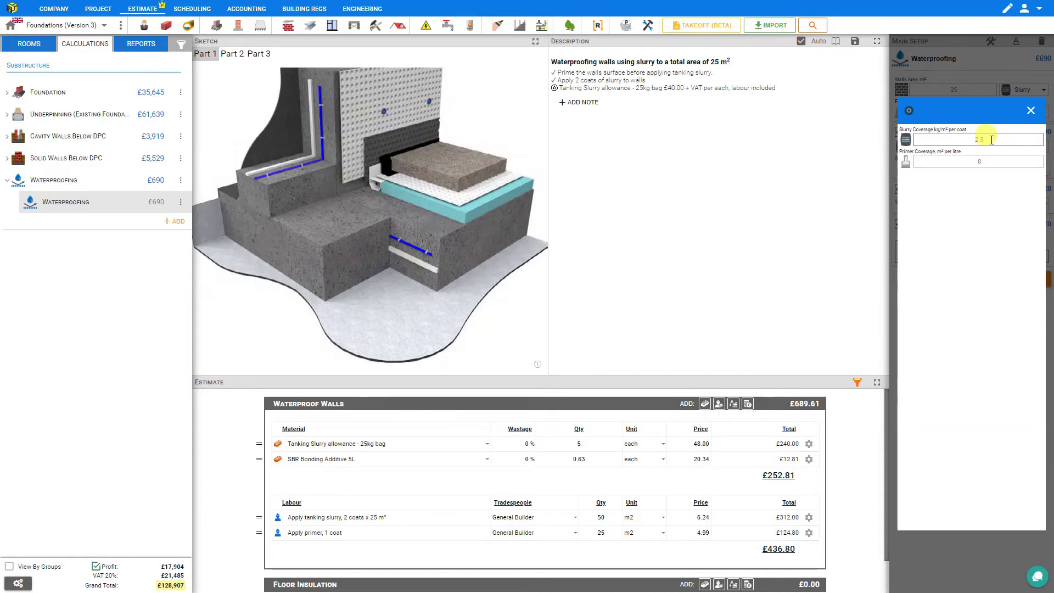
click(991, 161)
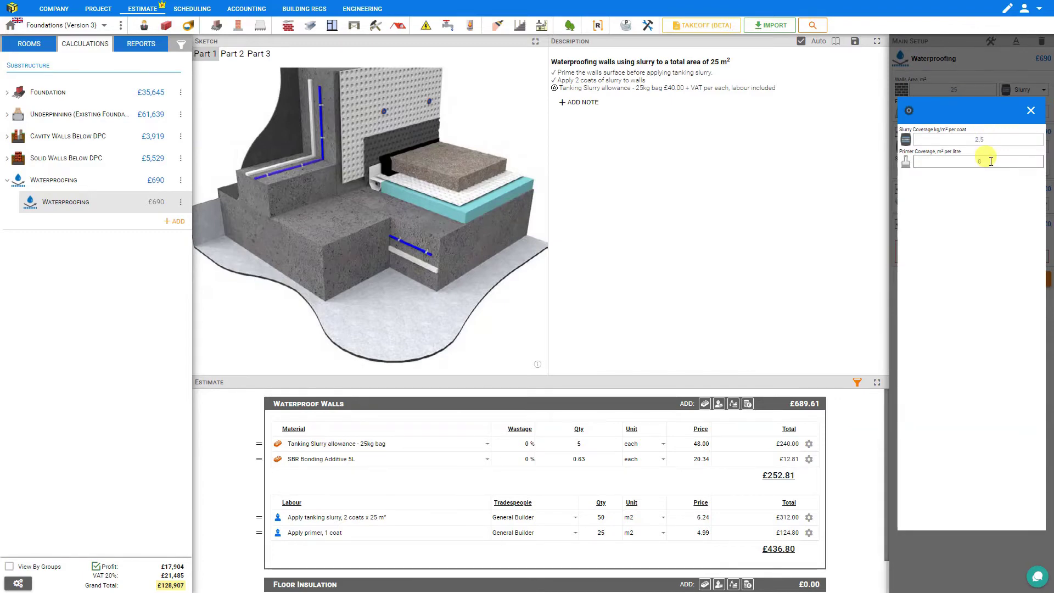
click(1030, 111)
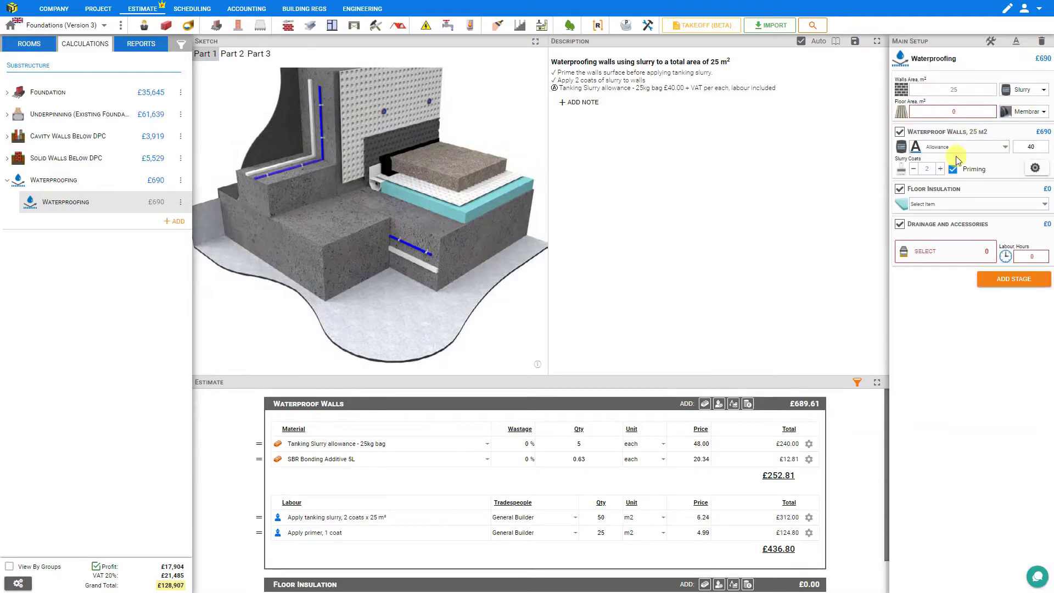
Enter an 18 m² floor area, keep Membrane as the floor type, and review the membrane products
click(963, 111)
key(BackSpace)
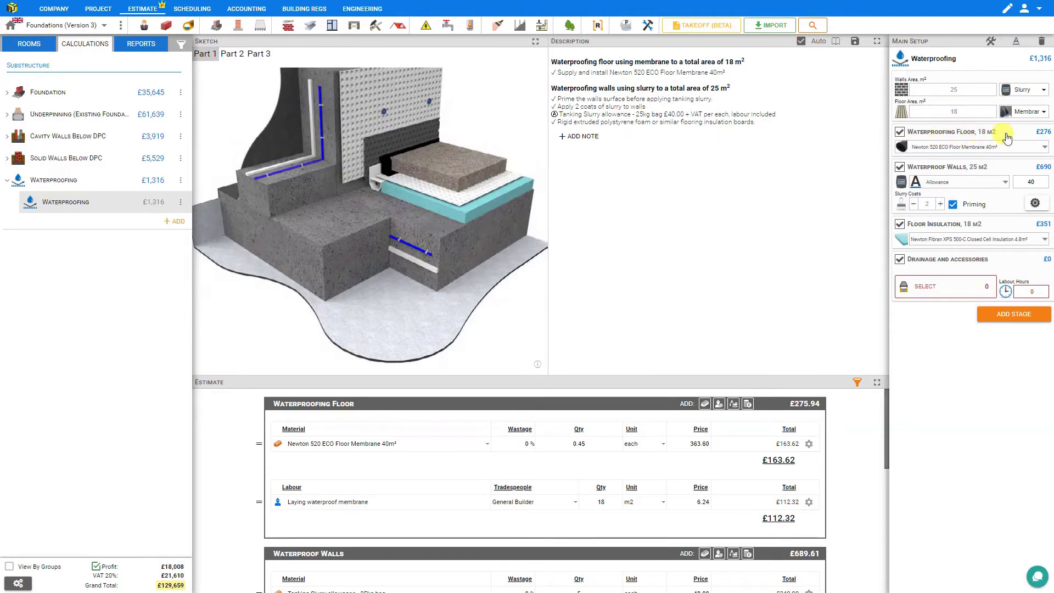
click(1029, 115)
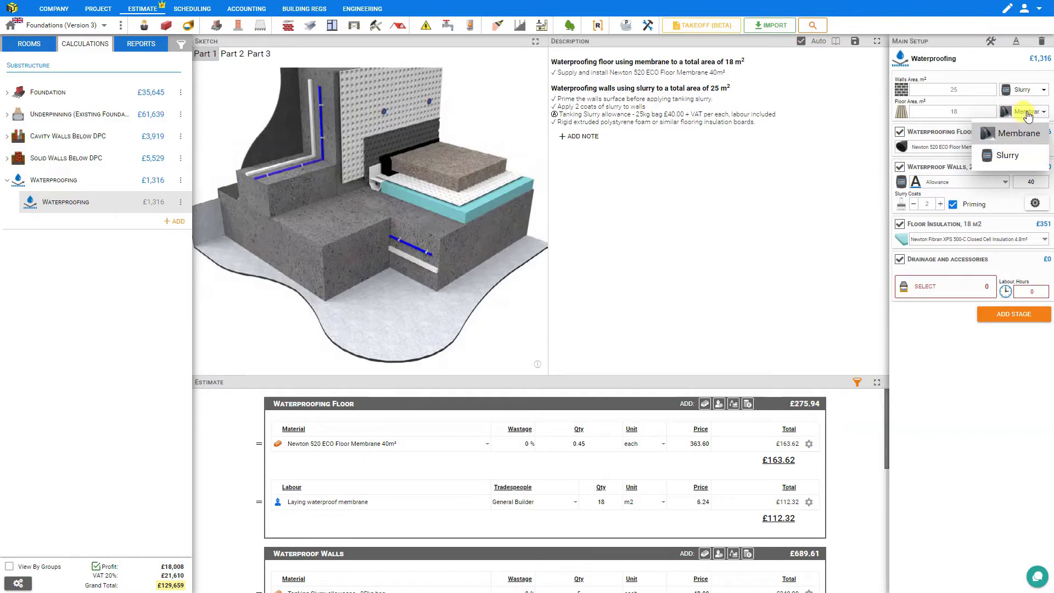
click(1028, 116)
click(1021, 147)
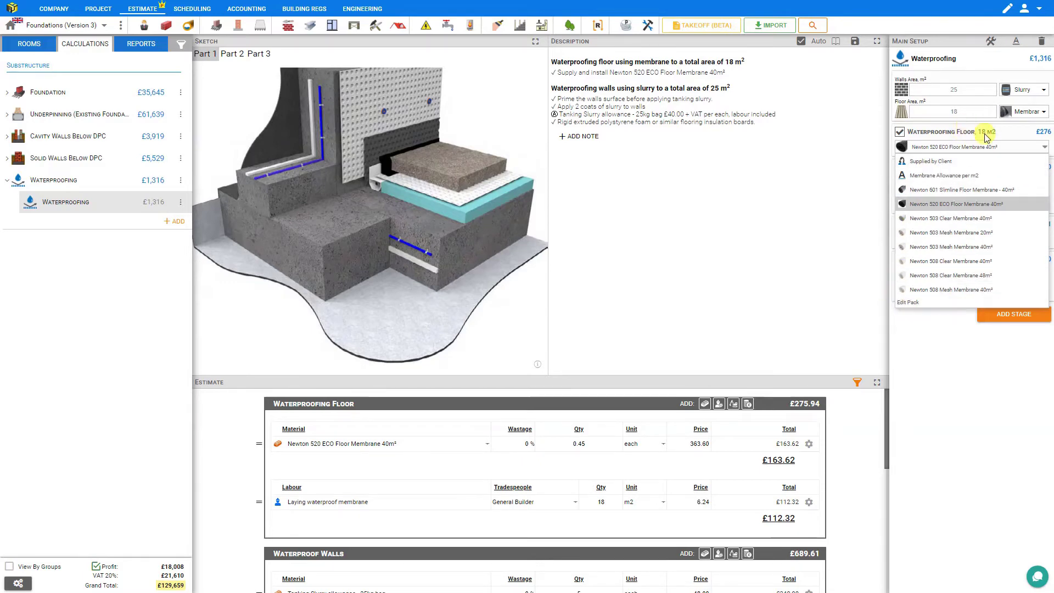
Change the floor type to slurry with PermaSEAL Tanking Slurry Grey 25kg Bucket, checking its coverage settings
click(941, 203)
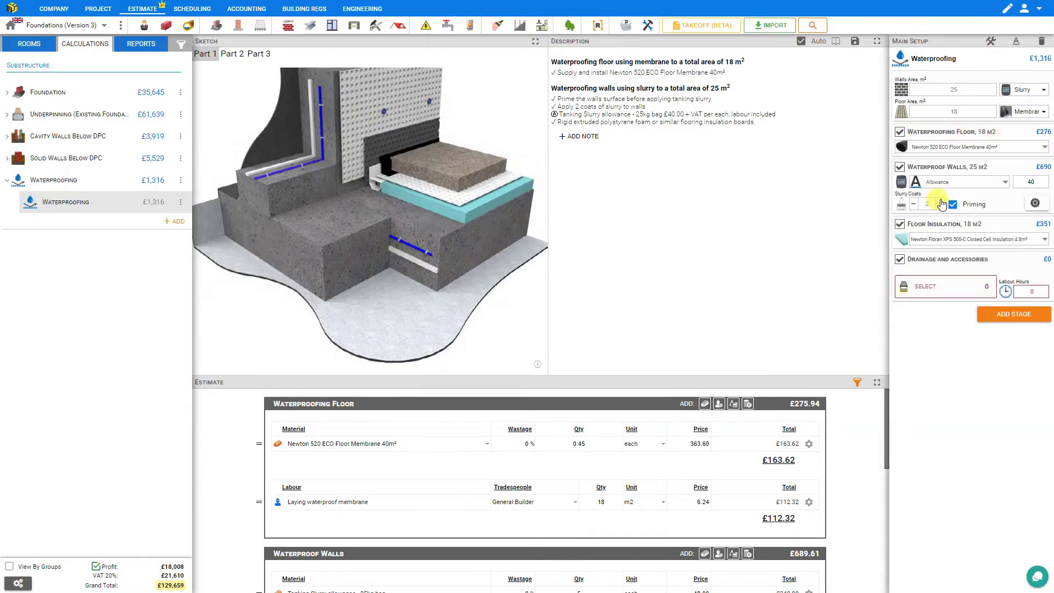
click(1030, 112)
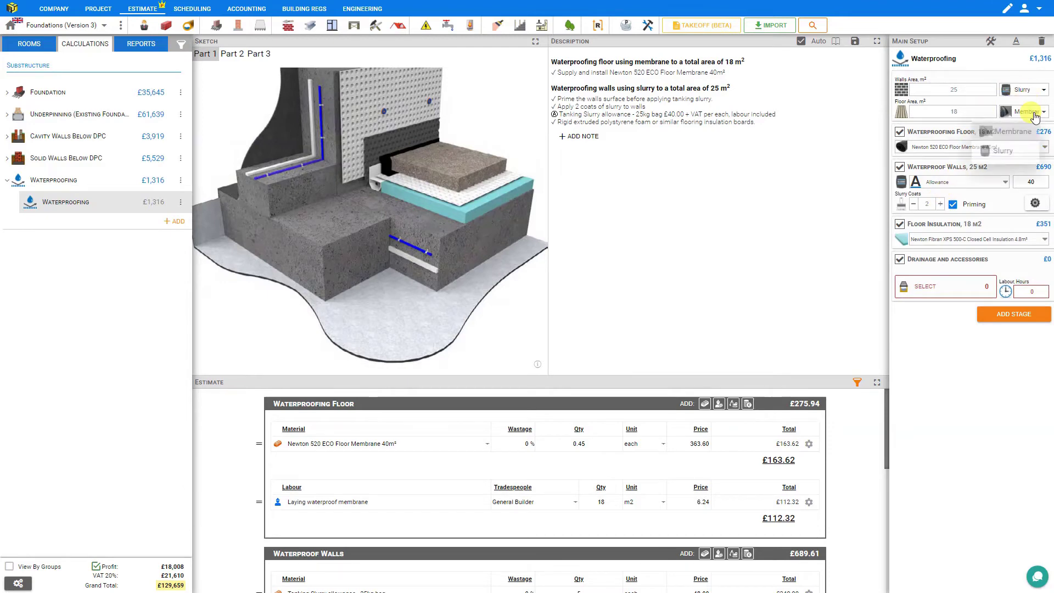
click(1009, 156)
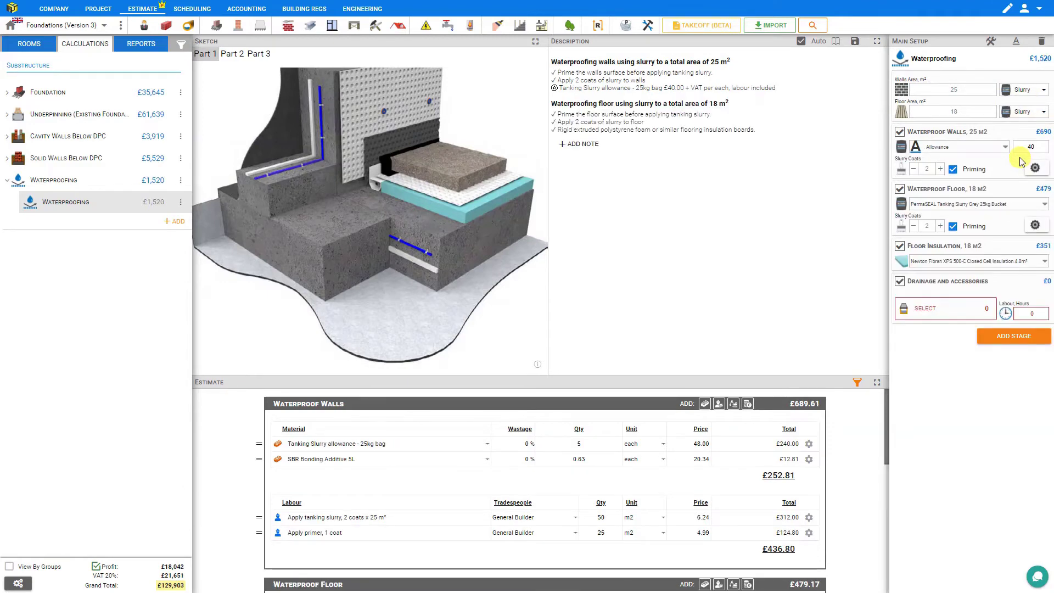
click(957, 205)
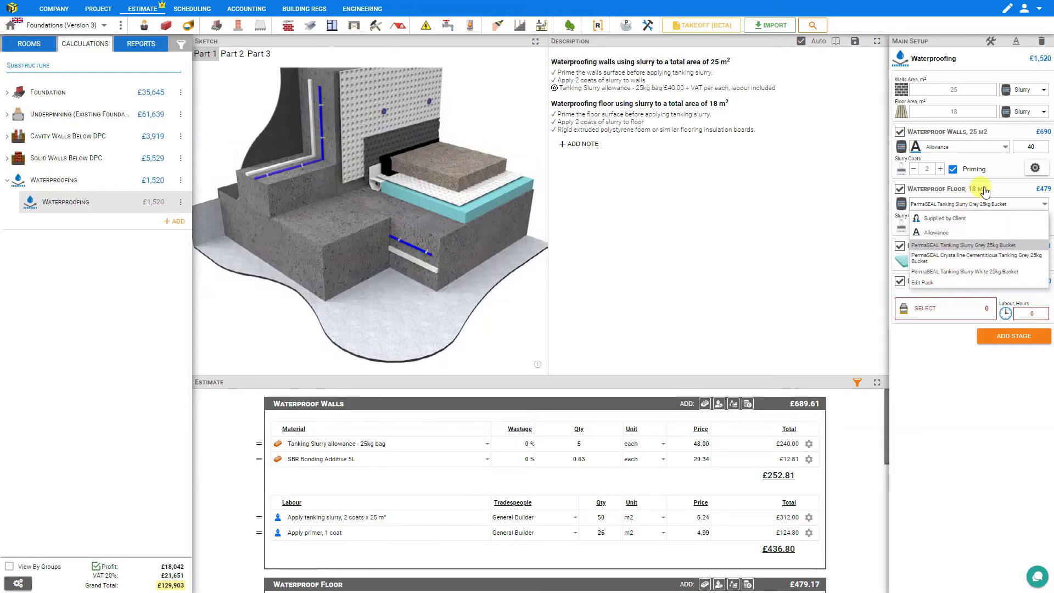
click(1012, 199)
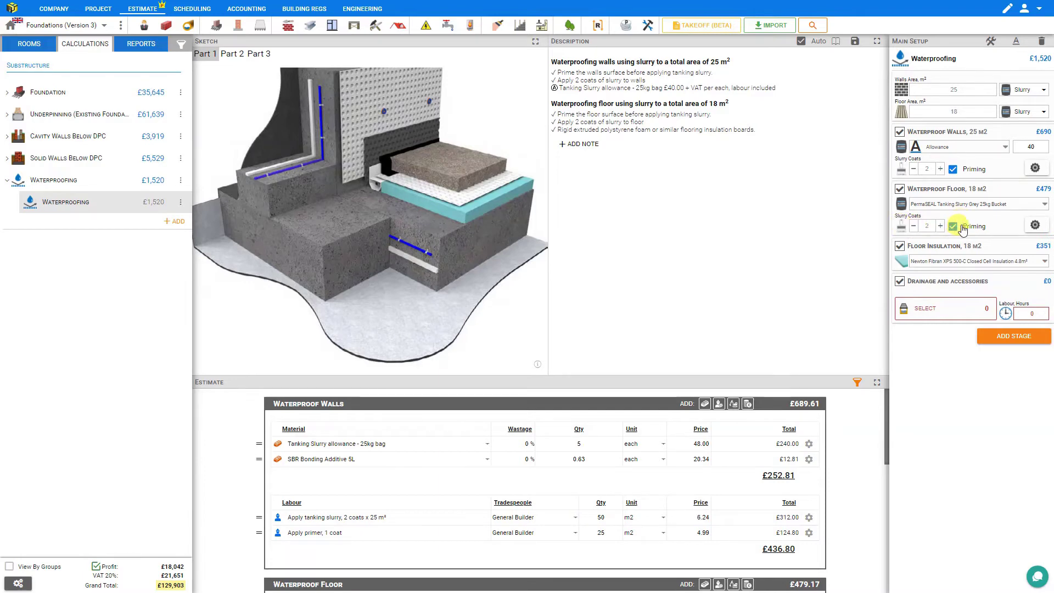
click(1035, 227)
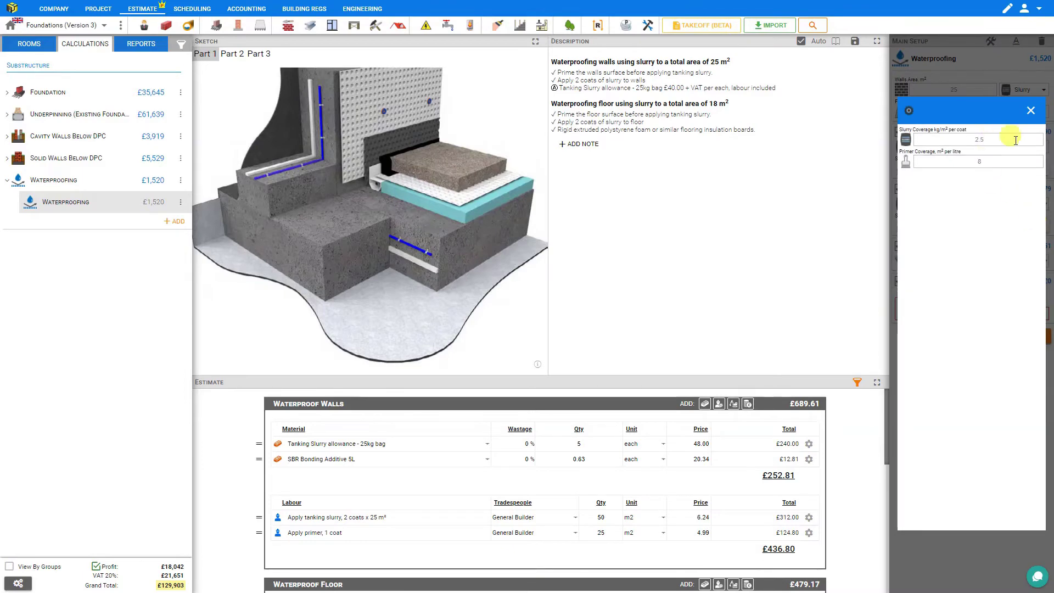
click(1030, 110)
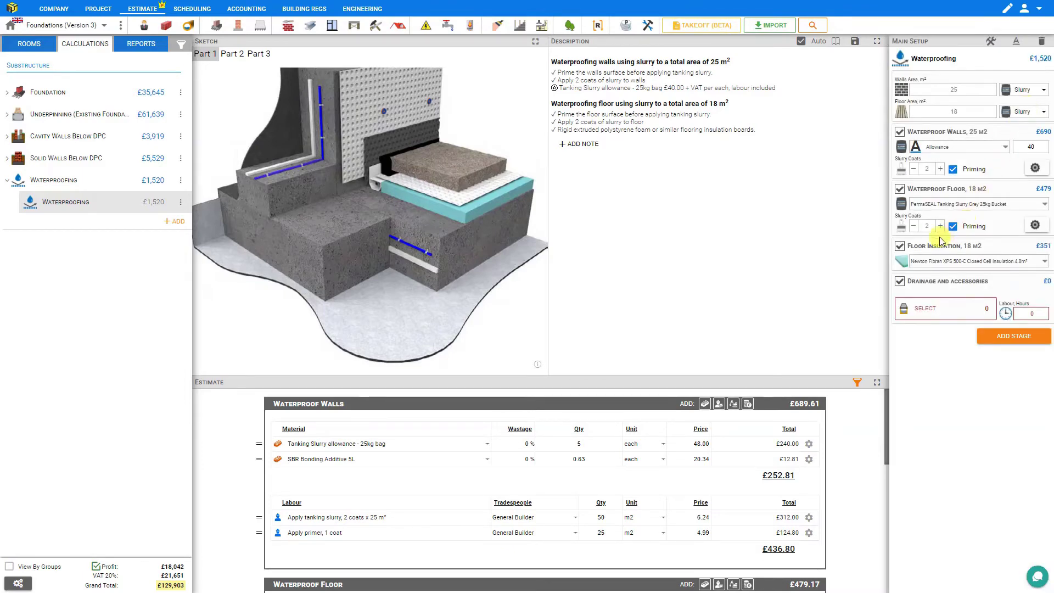
click(900, 247)
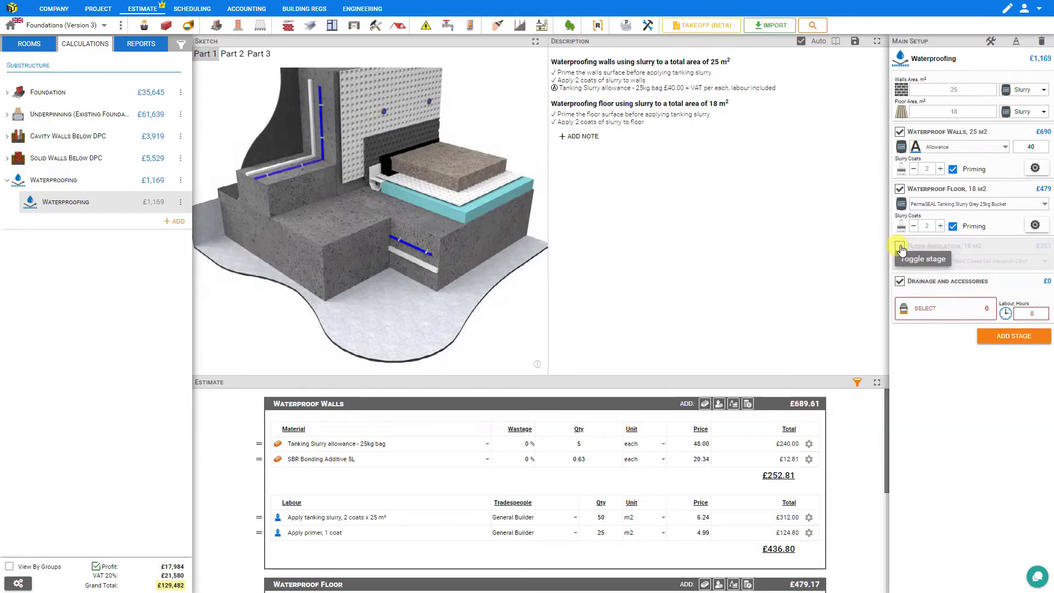
scroll(608, 436, down, 2)
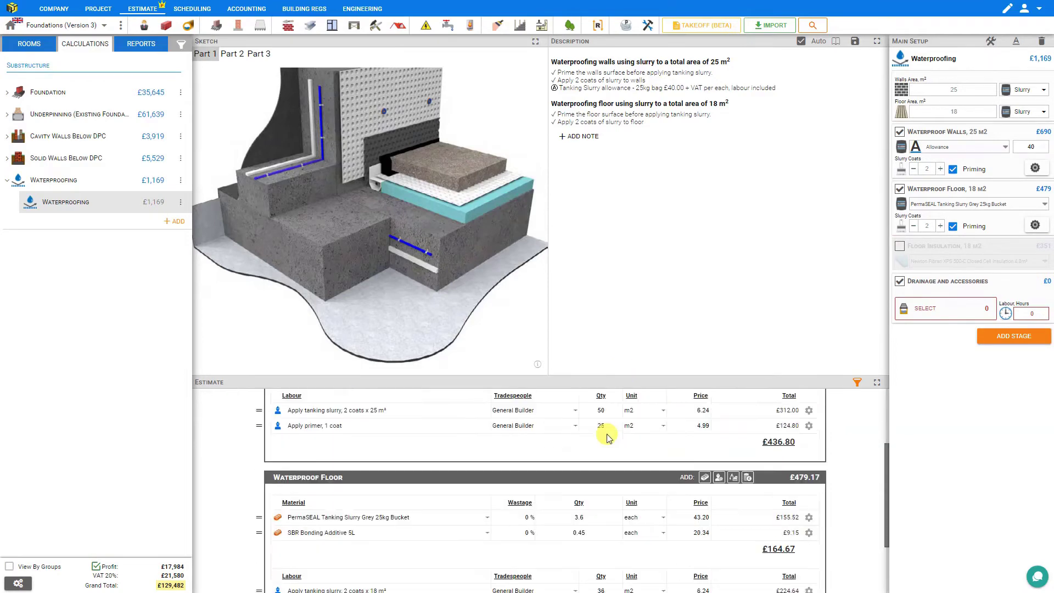
scroll(608, 436, down, 1)
click(899, 246)
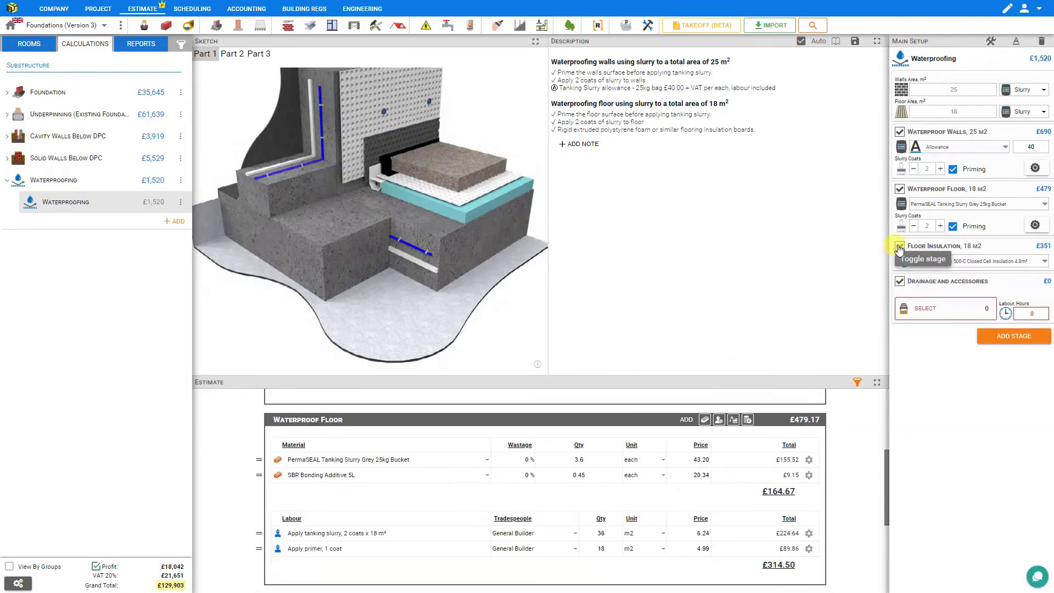
click(971, 262)
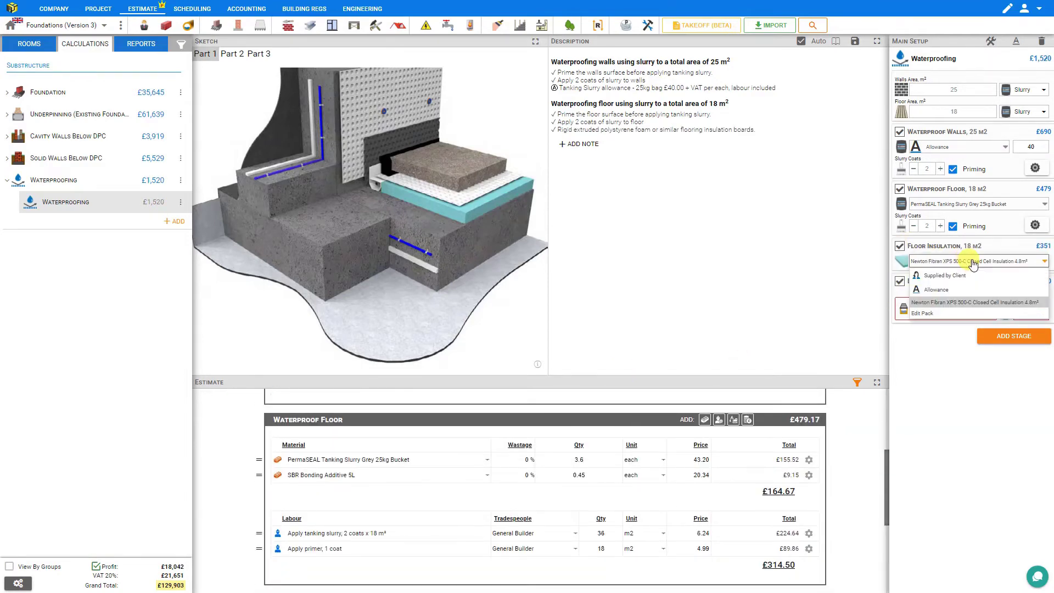
click(973, 263)
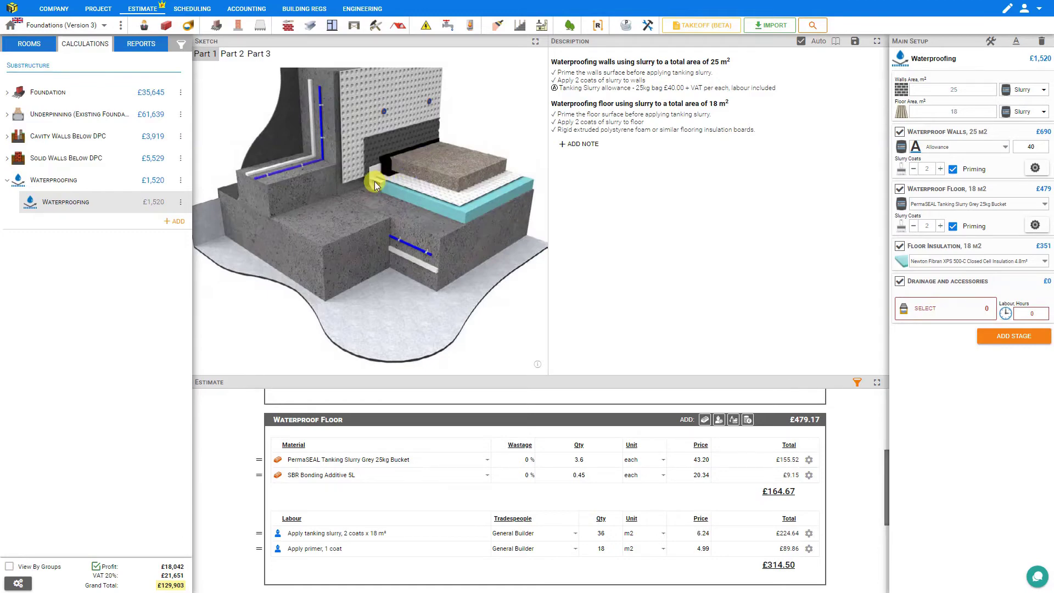
Add 10 2m drainage channels, 4 Basedrain corner pieces, a Titan Pro sump with single NP400 pump, and a High Water Level Alarm
click(946, 310)
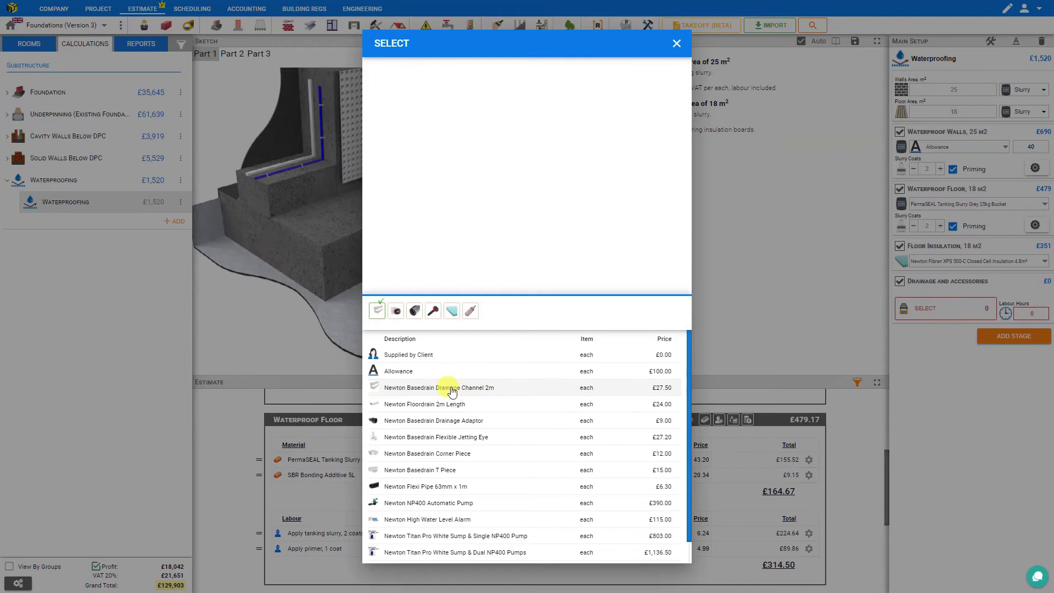
click(414, 388)
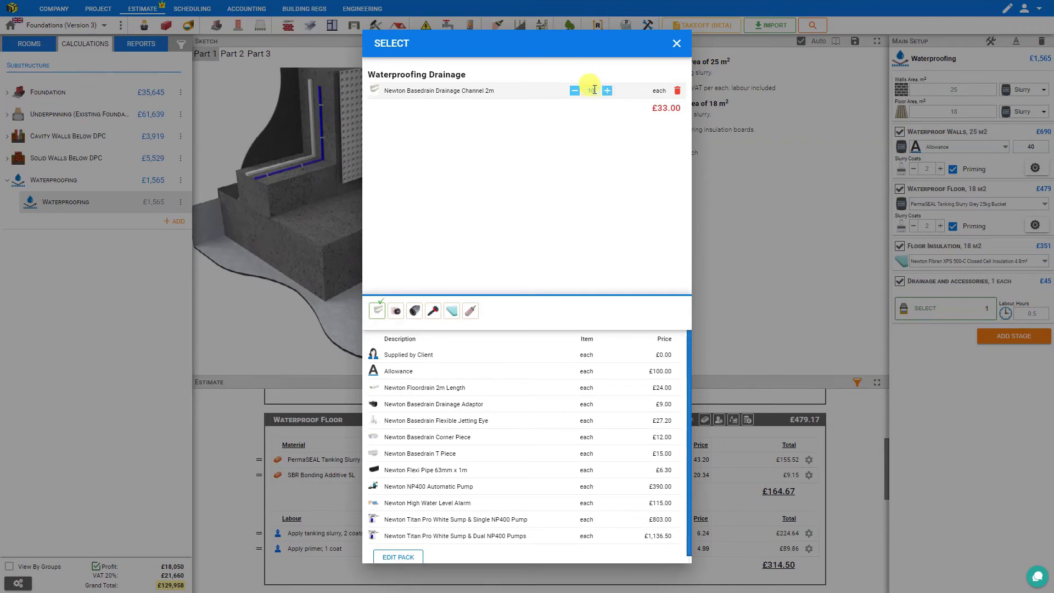
click(596, 133)
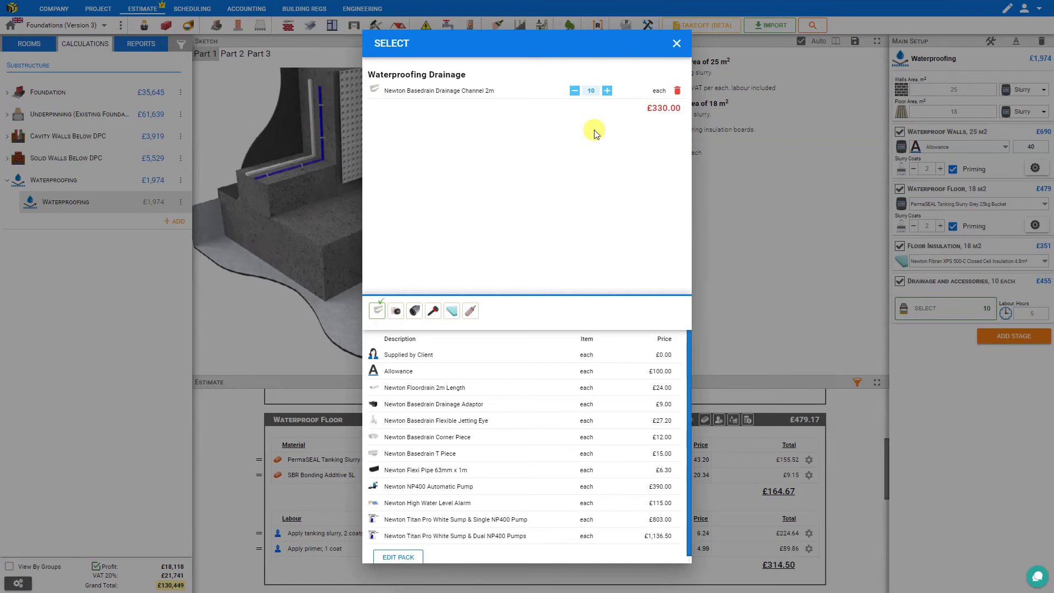
click(453, 439)
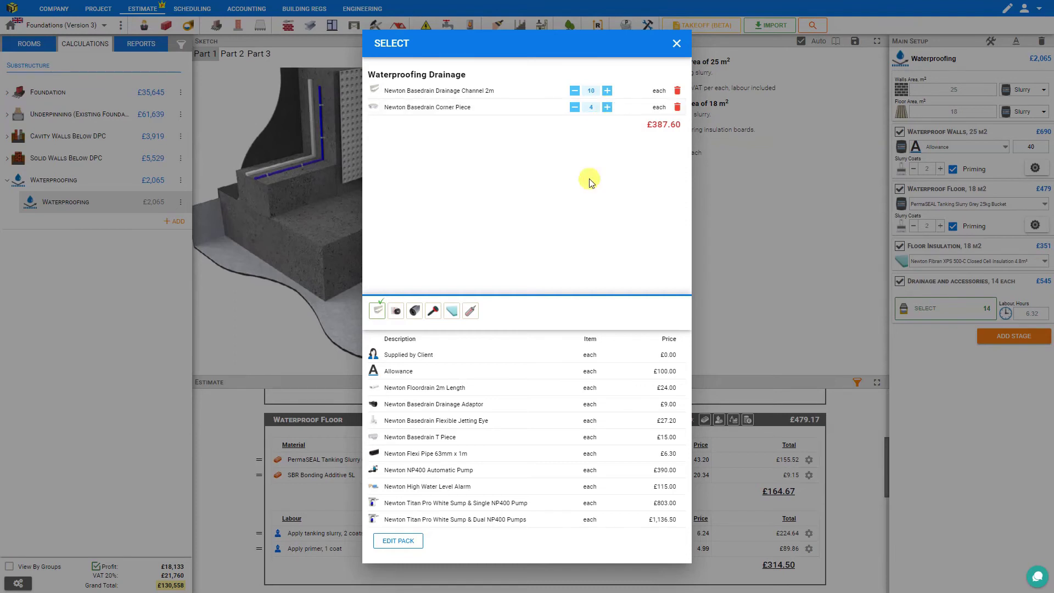
click(488, 503)
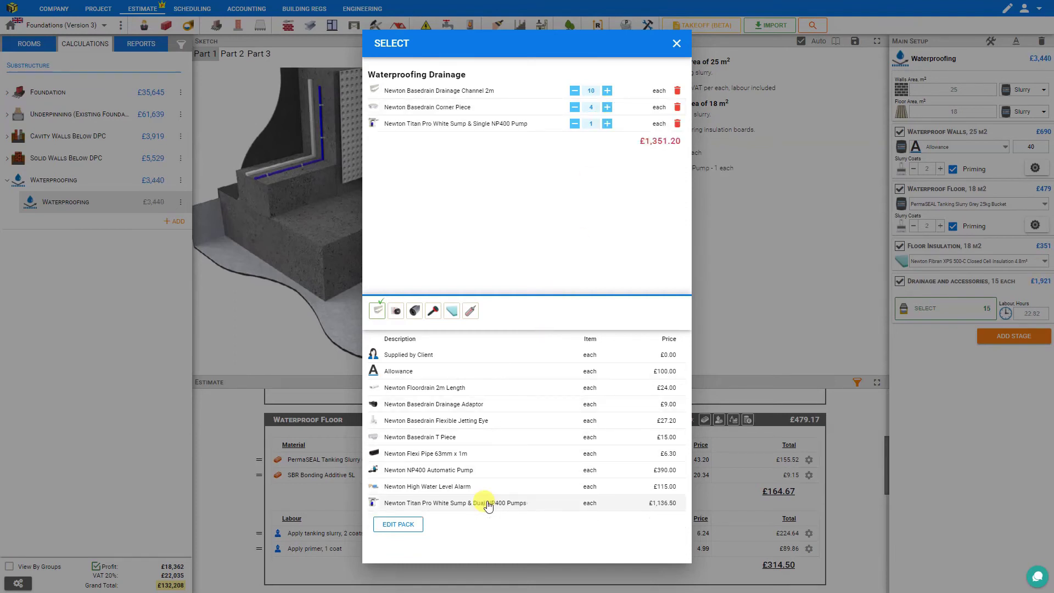
click(448, 487)
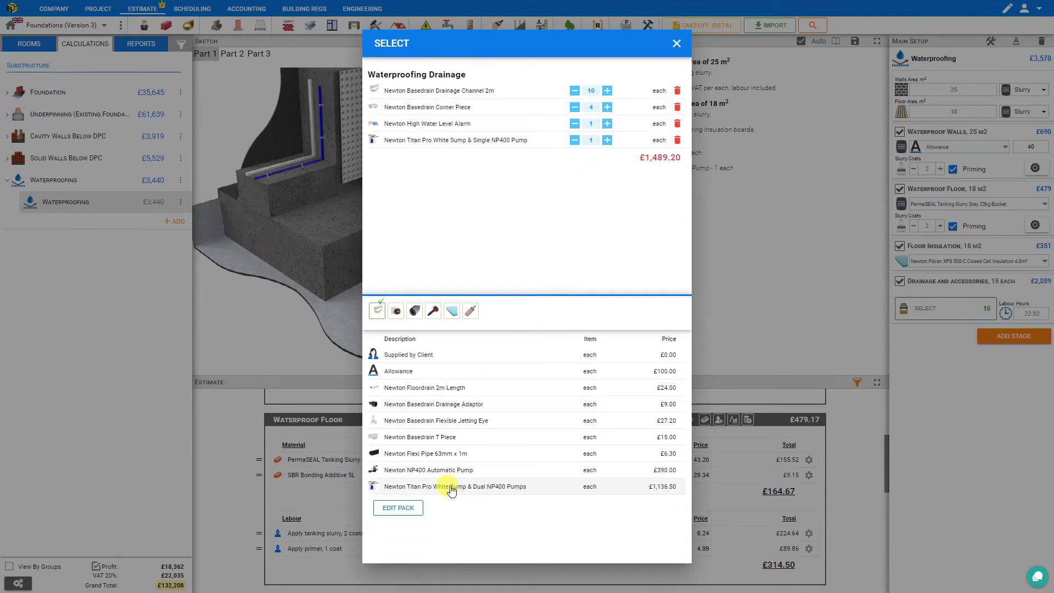
Browse the accessories, membrane, membrane plug, basement insulation and sealant categories, then close the item picker
click(395, 311)
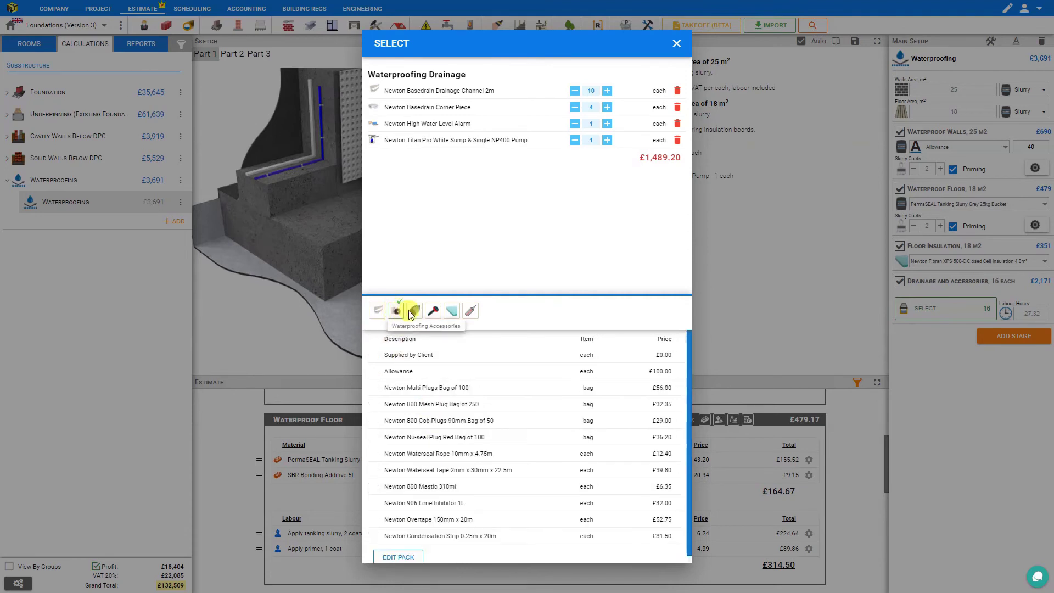
click(414, 311)
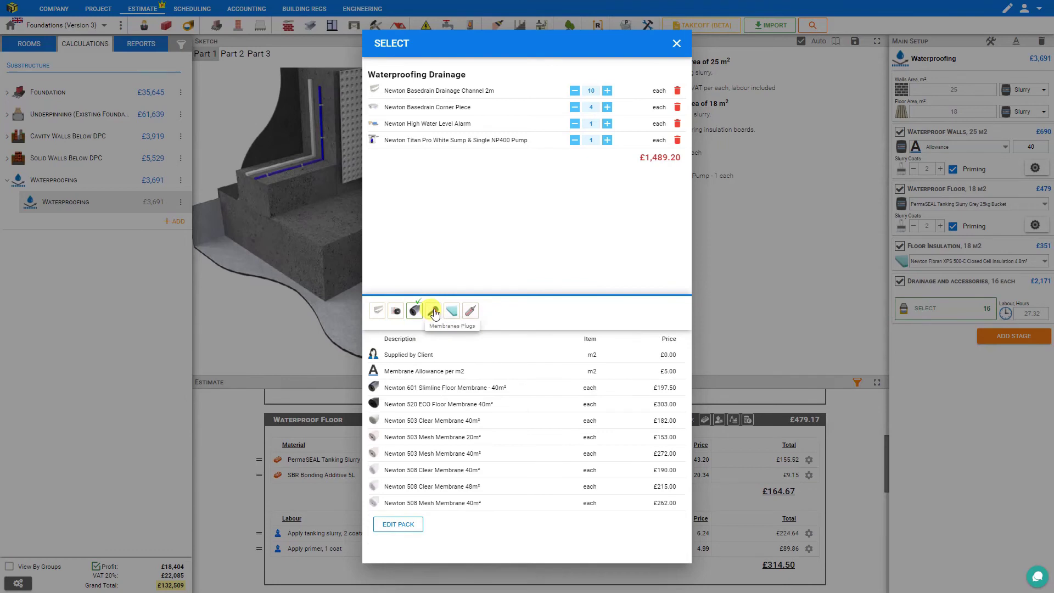
click(433, 312)
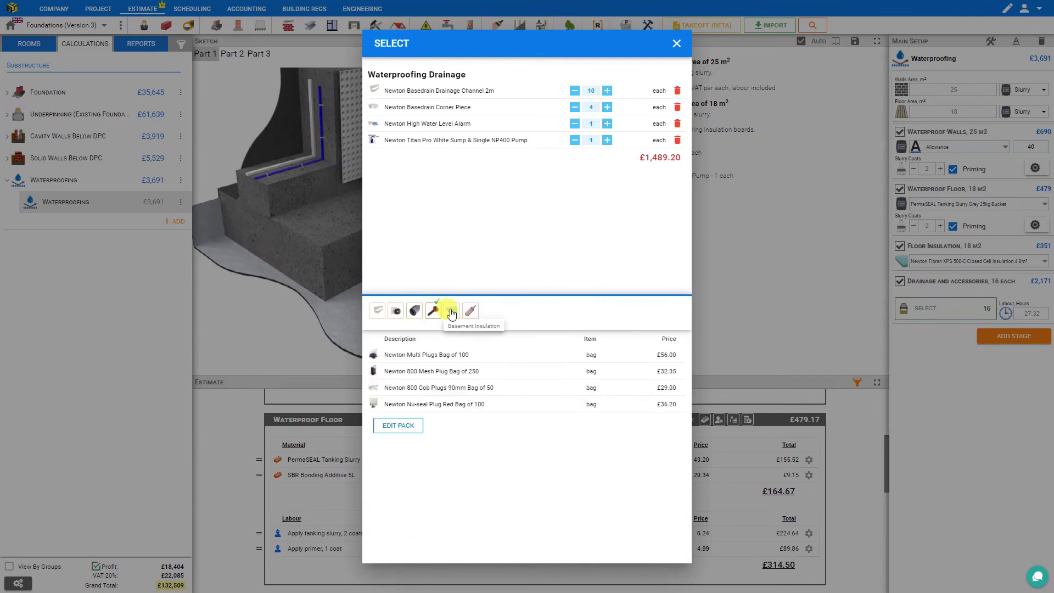
click(452, 312)
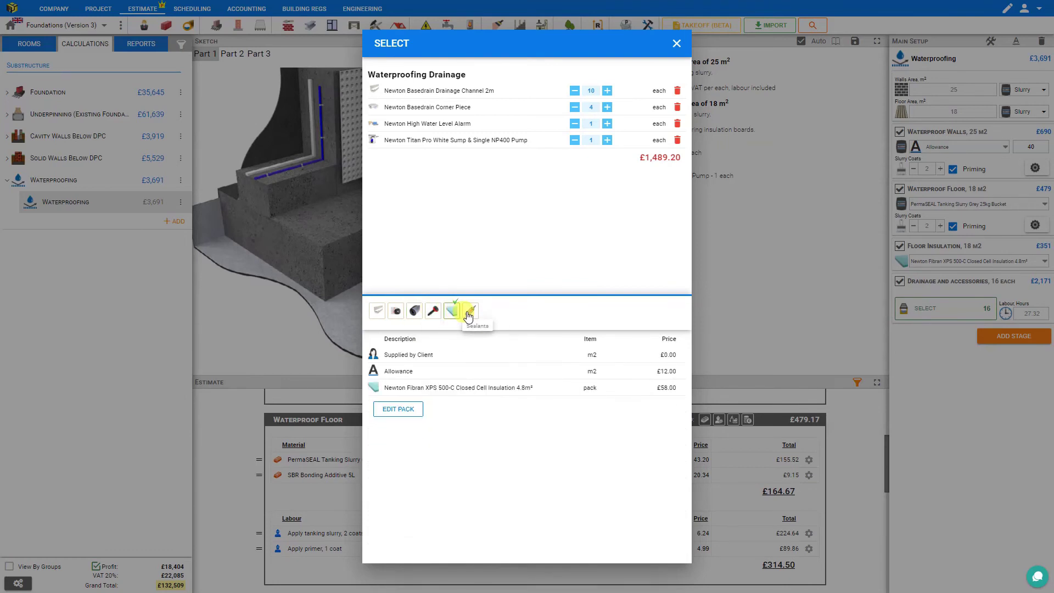
click(469, 313)
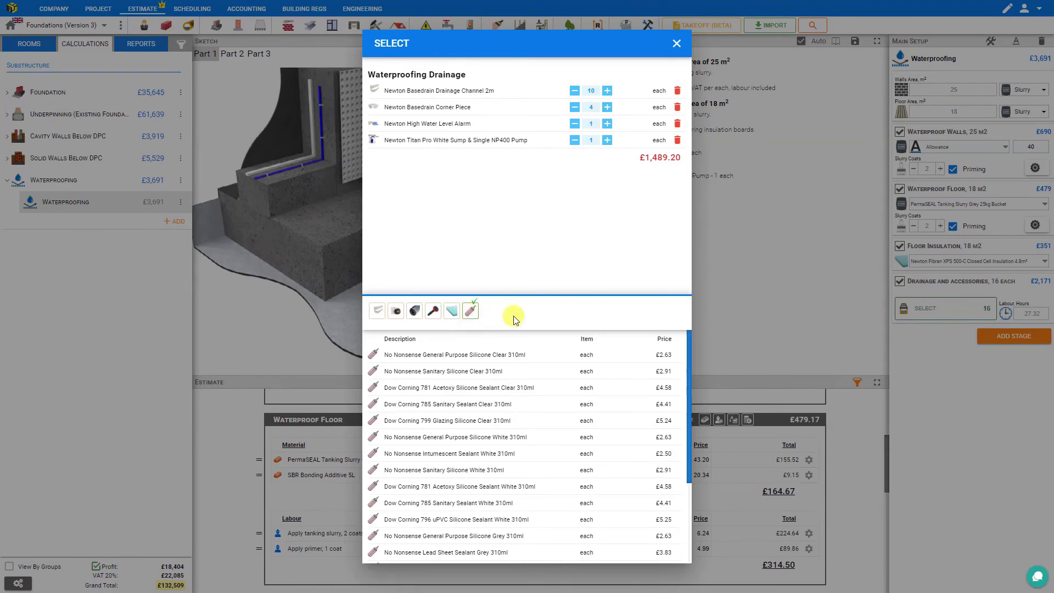
click(676, 43)
Turn profit off, restore 20% profit on all costs in VAT & Profit, and open the High Water Level Alarm line's options
scroll(699, 465, down, 8)
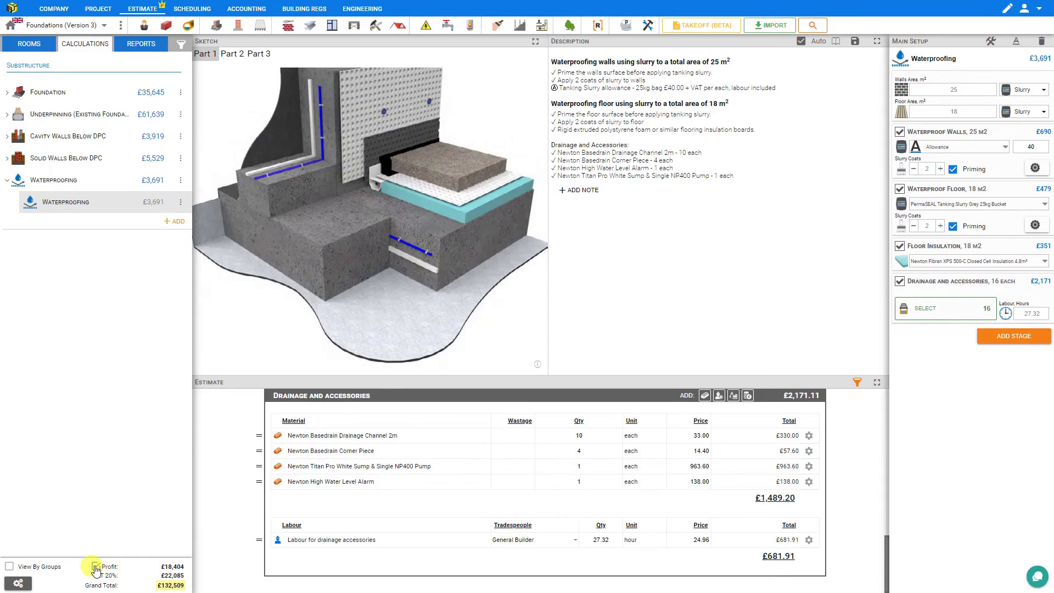
click(95, 566)
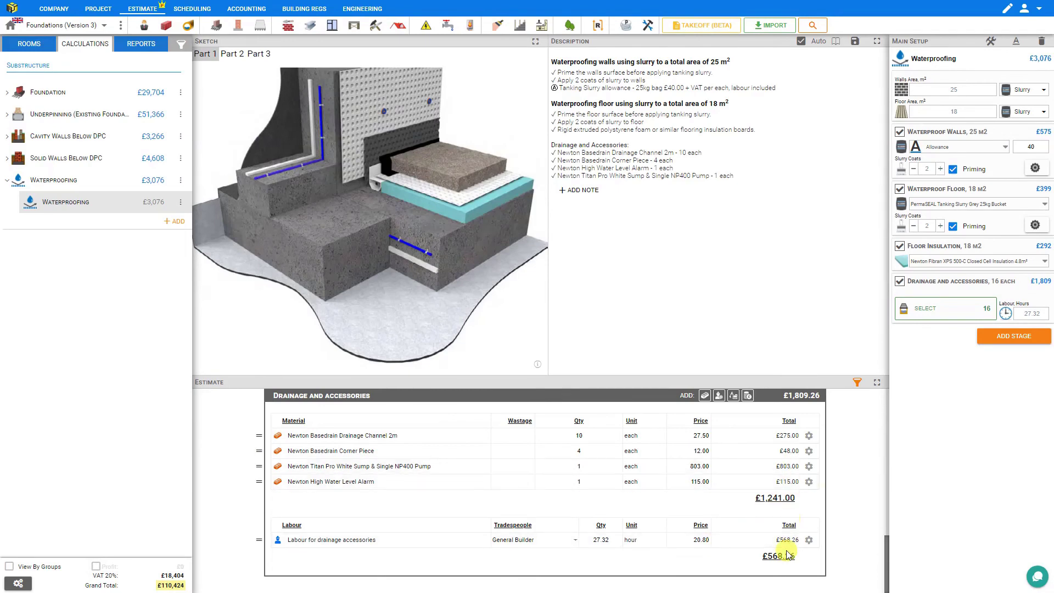
click(19, 582)
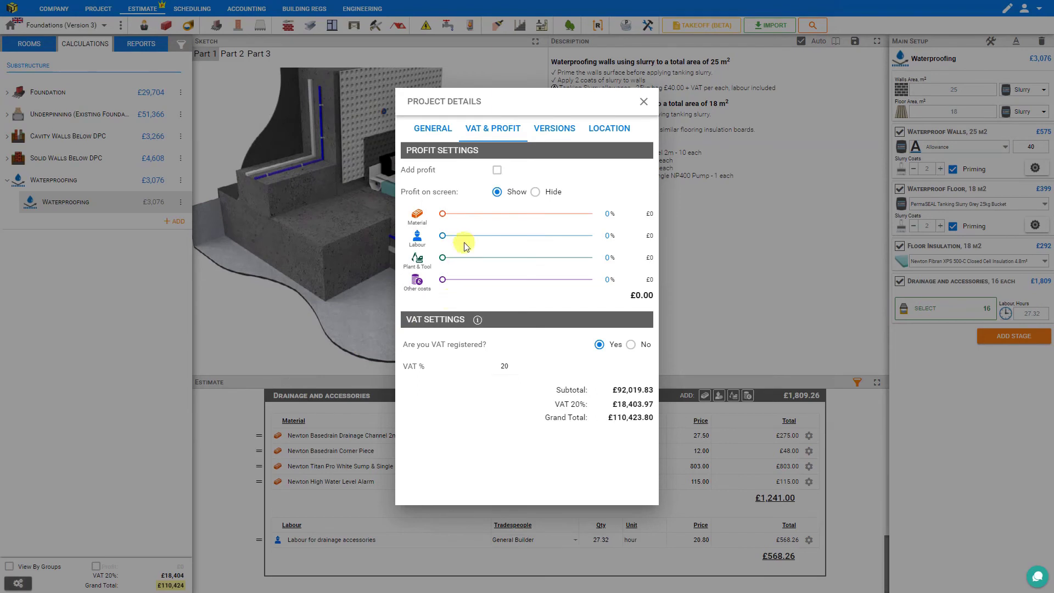
click(498, 170)
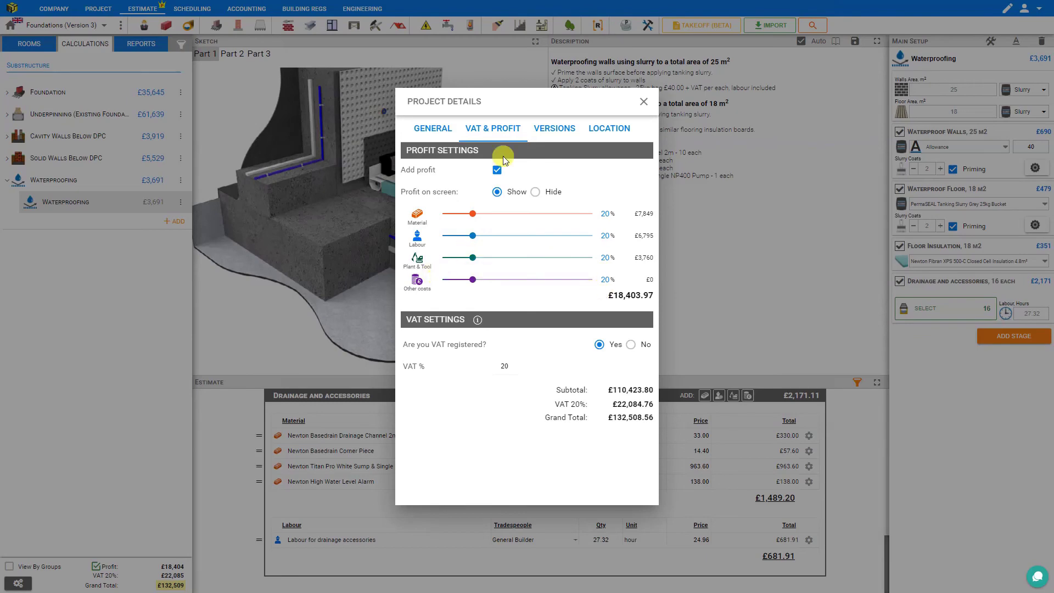
click(643, 101)
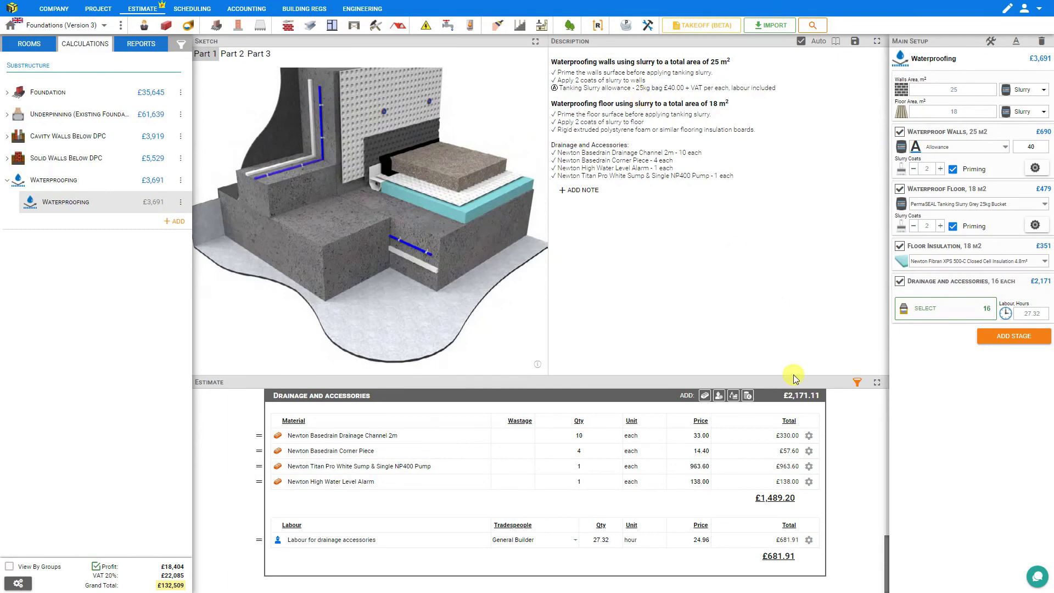
click(808, 482)
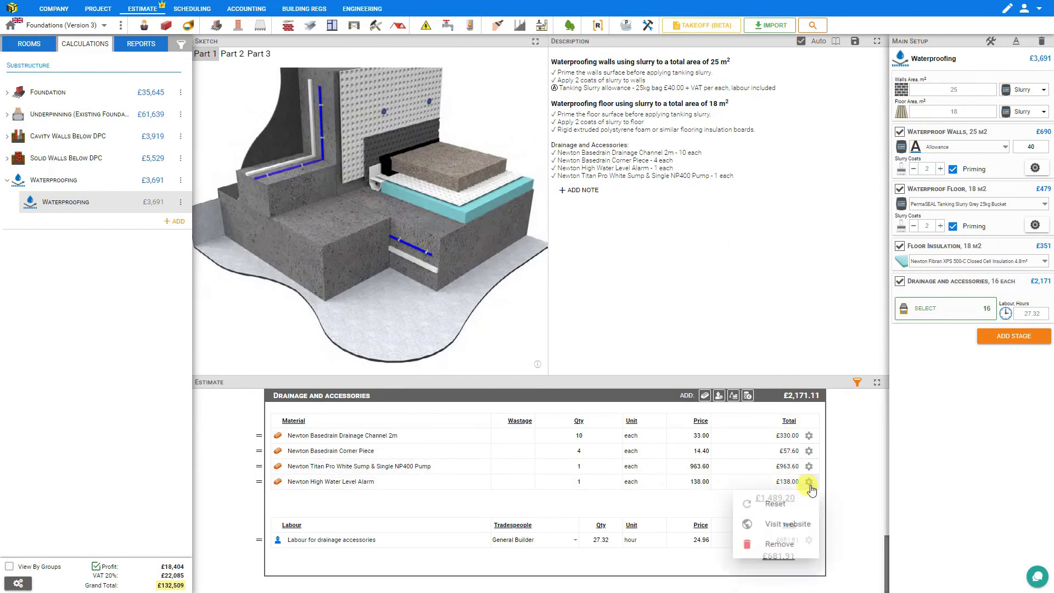
click(800, 528)
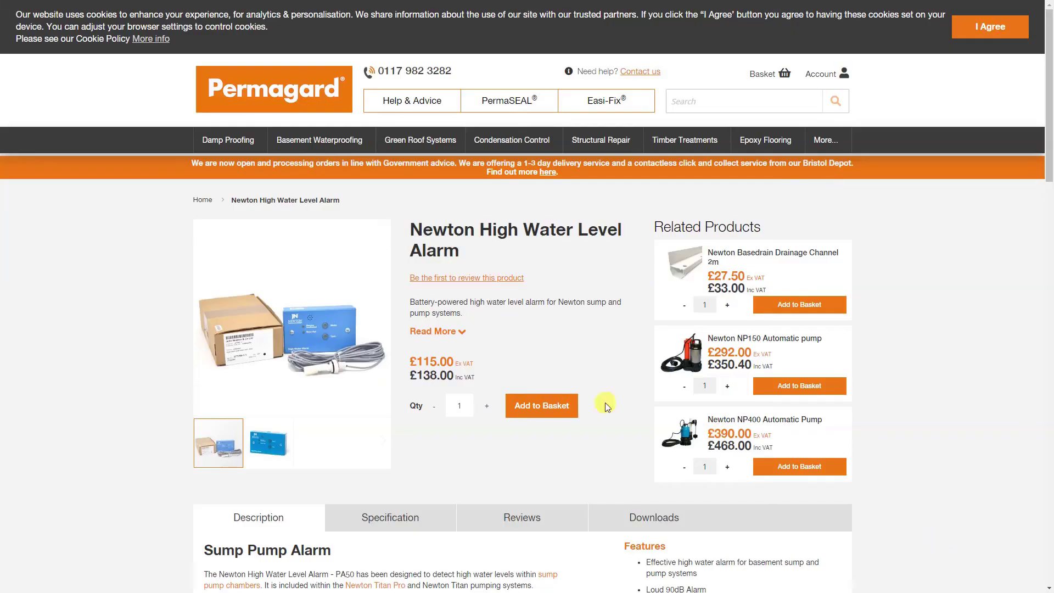
scroll(439, 351, down, 5)
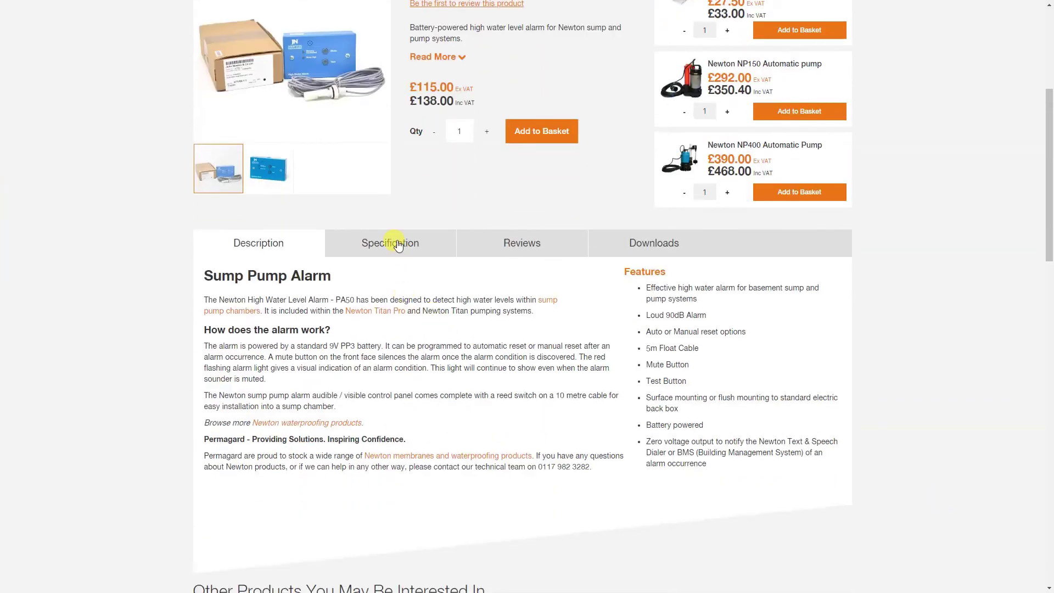
click(398, 245)
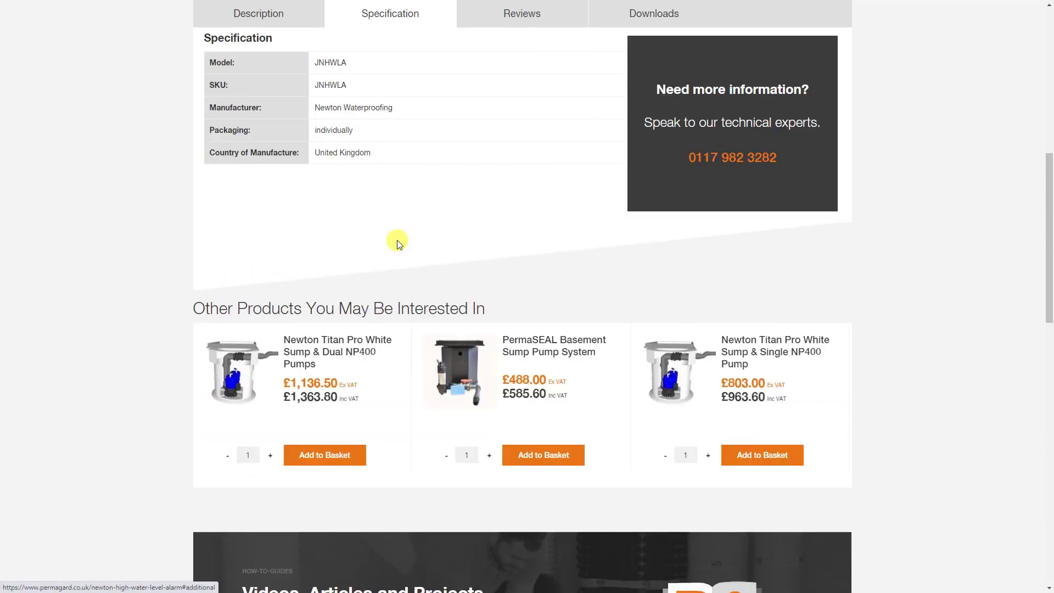
key(ctrl+w)
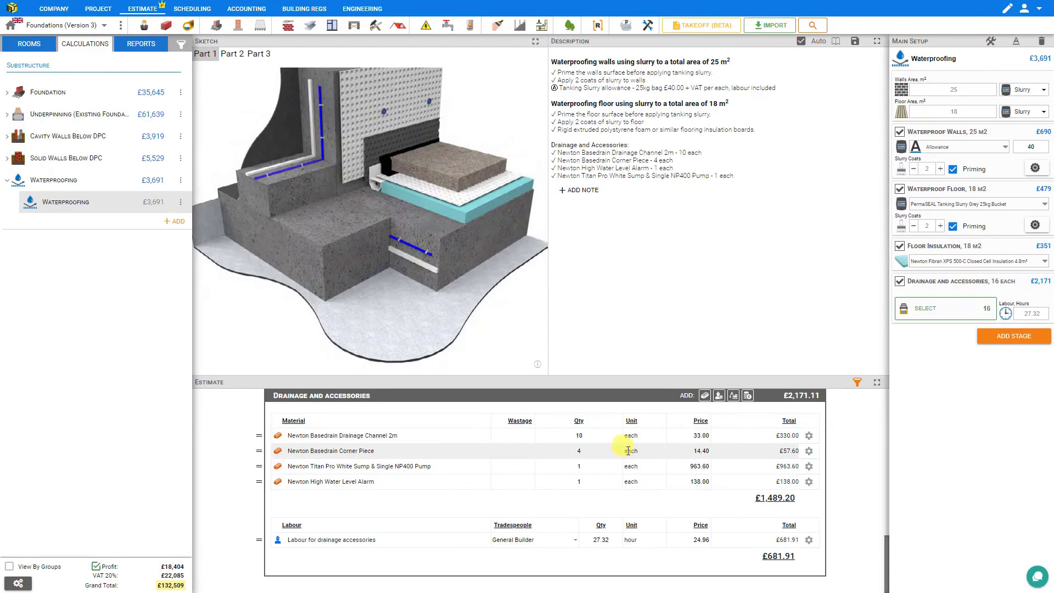
Load the Proposal quote report showing Waterproofing at £3,690.76 and the £132,508.56 grand total
scroll(628, 450, up, 15)
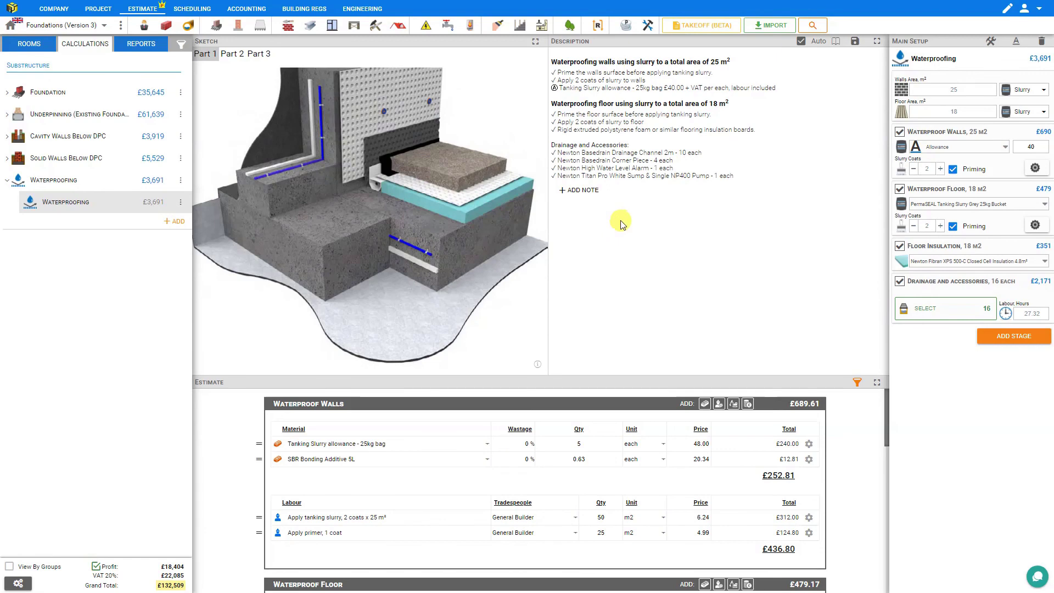
click(144, 44)
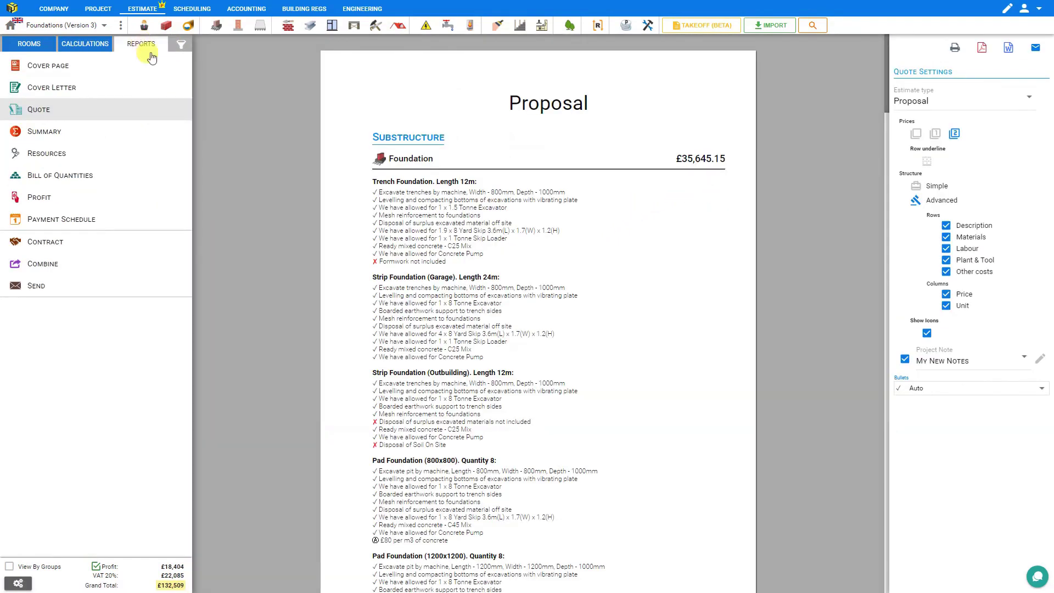
scroll(403, 248, down, 20)
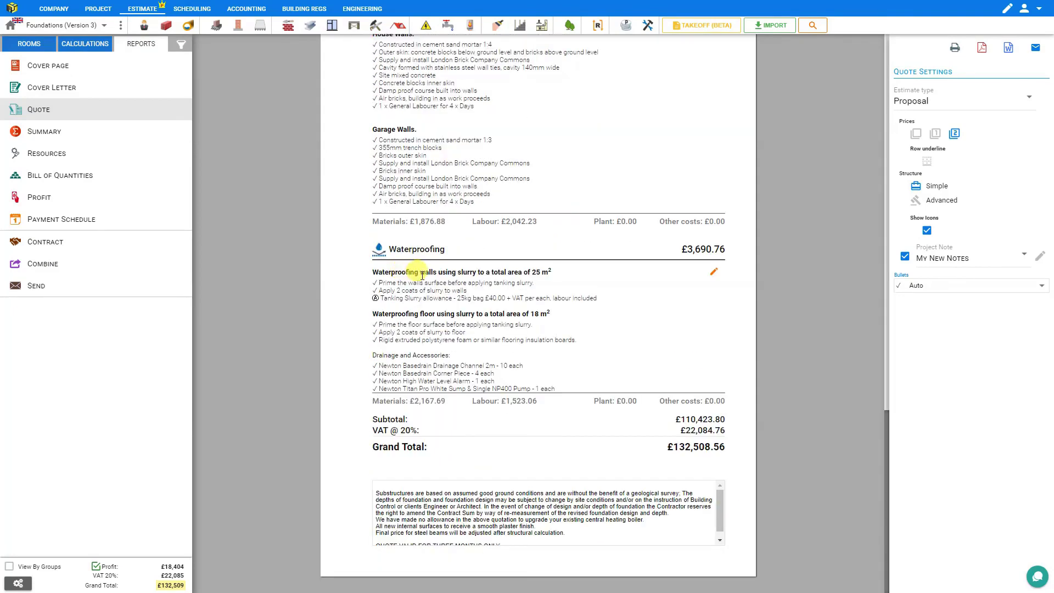